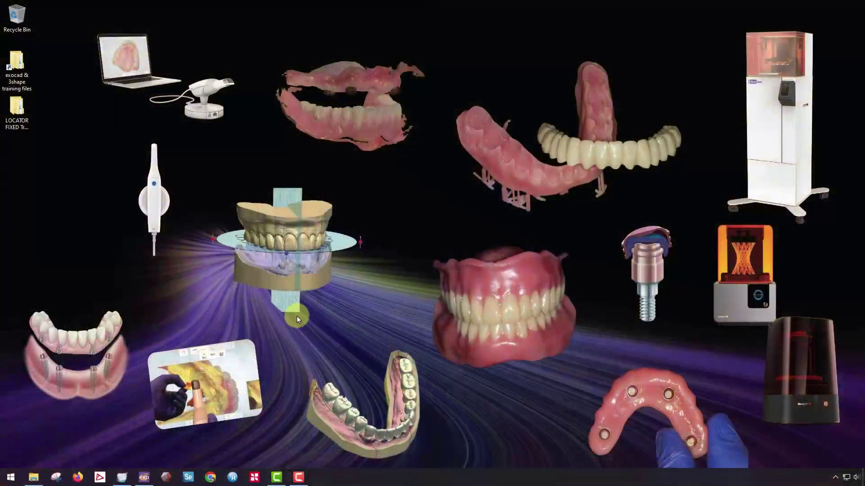
Open the Reference Denture Scan folder inside LOCATOR FIXED Training > BM.
{"action": "double_click", "coordinate": [18, 111]}
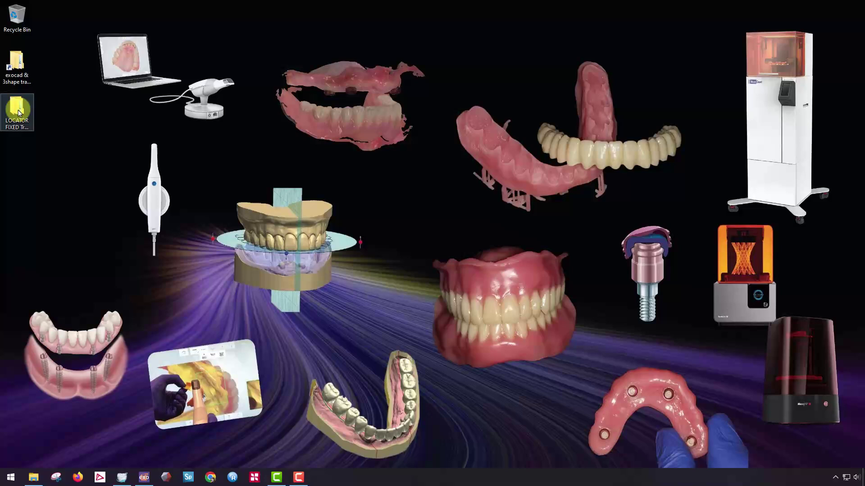
{"action": "left_click_drag", "start_coordinate": [270, 95], "coordinate": [269, 59]}
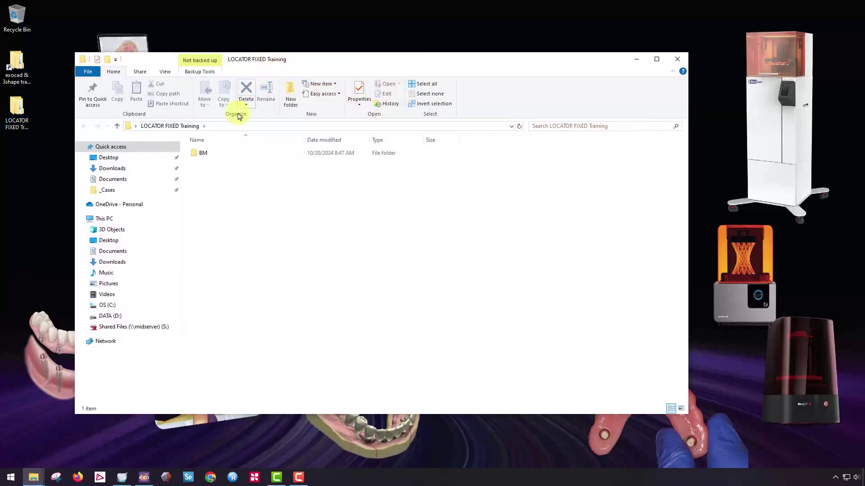
{"action": "left_click", "coordinate": [215, 155]}
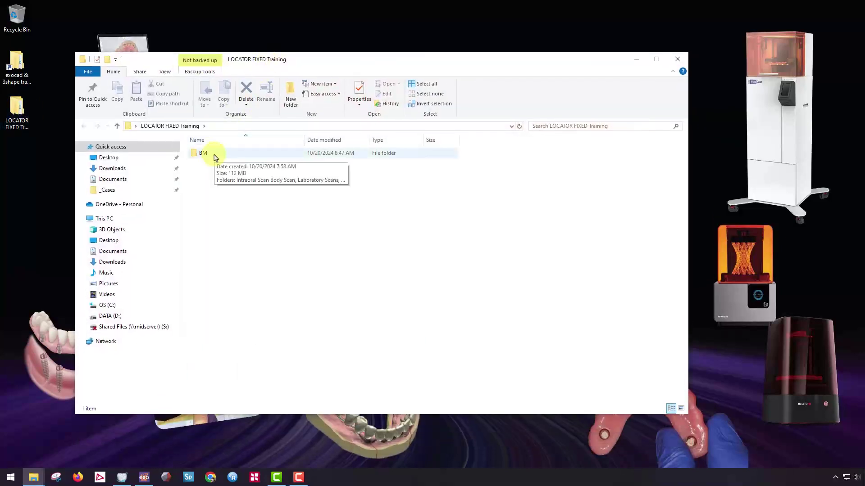
{"action": "double_click", "coordinate": [215, 156]}
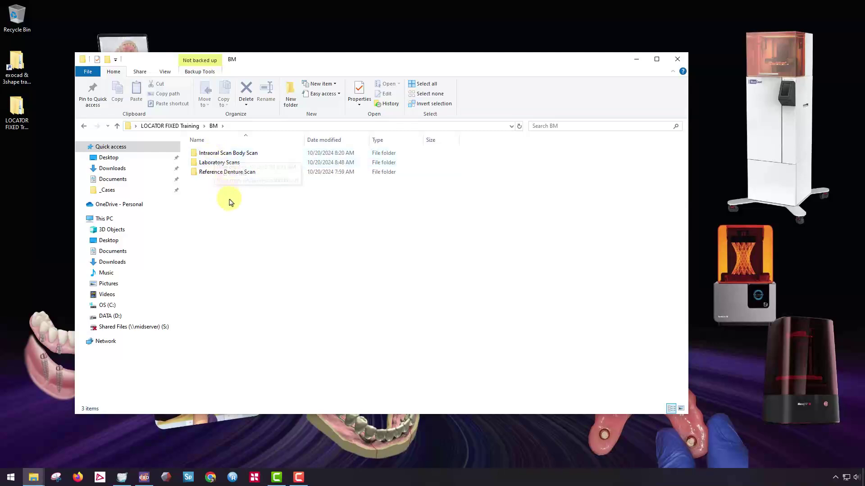
{"action": "double_click", "coordinate": [229, 173]}
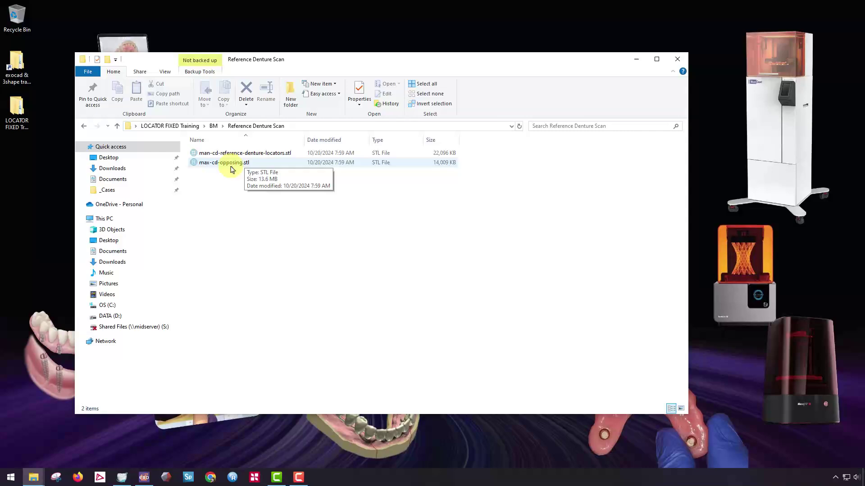
Preview max-cd-opposing.stl and man-cd-reference-denture-locators.stl in ADA 3D Viewer, rotating each model.
{"action": "double_click", "coordinate": [231, 168]}
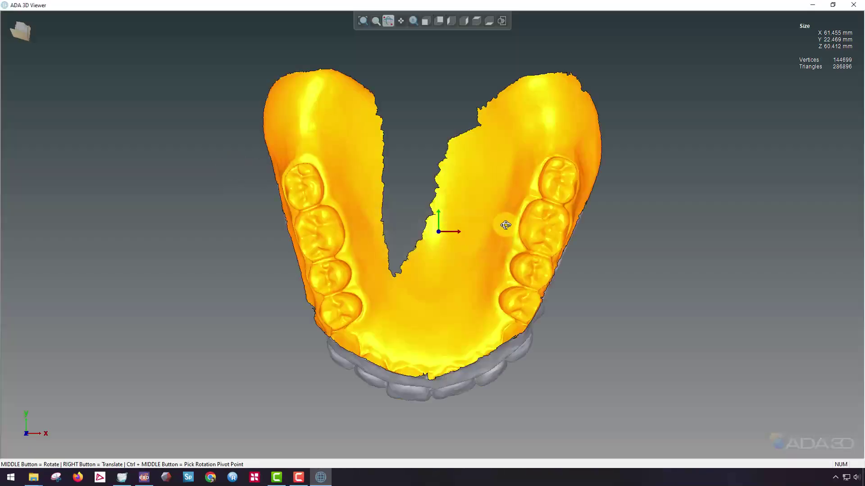
{"action": "middle_click_drag", "start_coordinate": [506, 224], "coordinate": [577, 137]}
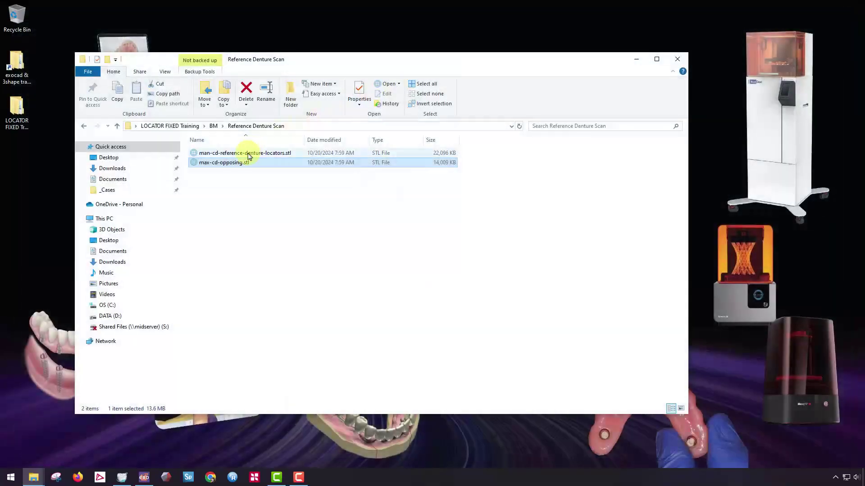
{"action": "double_click", "coordinate": [247, 155]}
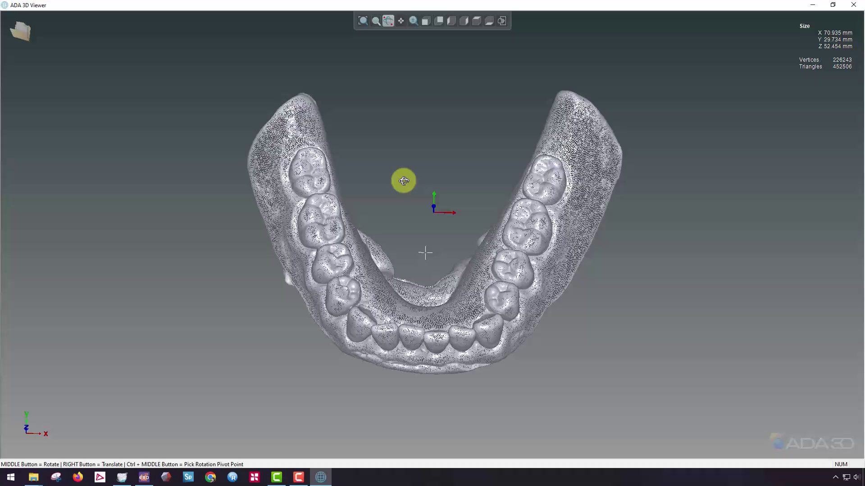
{"action": "middle_click_drag", "start_coordinate": [404, 181], "coordinate": [496, 135]}
Close the 3D viewer and open the Intraoral Scan Body Scan folder.
{"action": "left_click", "coordinate": [853, 4]}
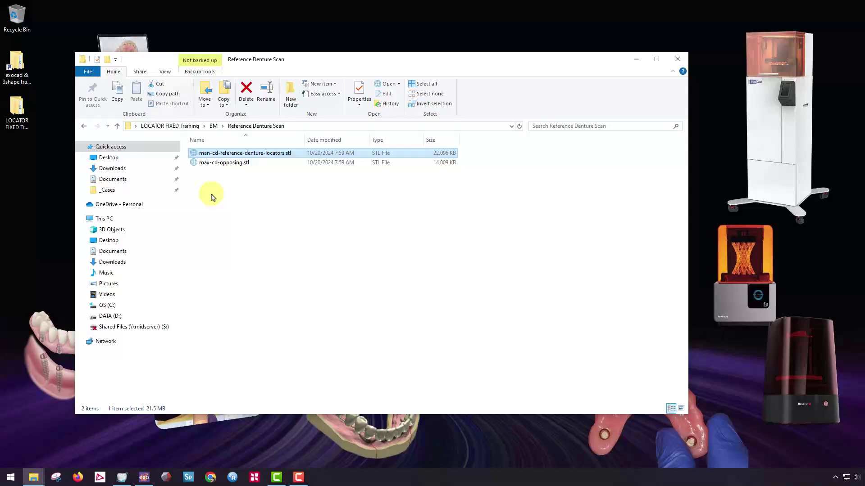
{"action": "left_click", "coordinate": [233, 202]}
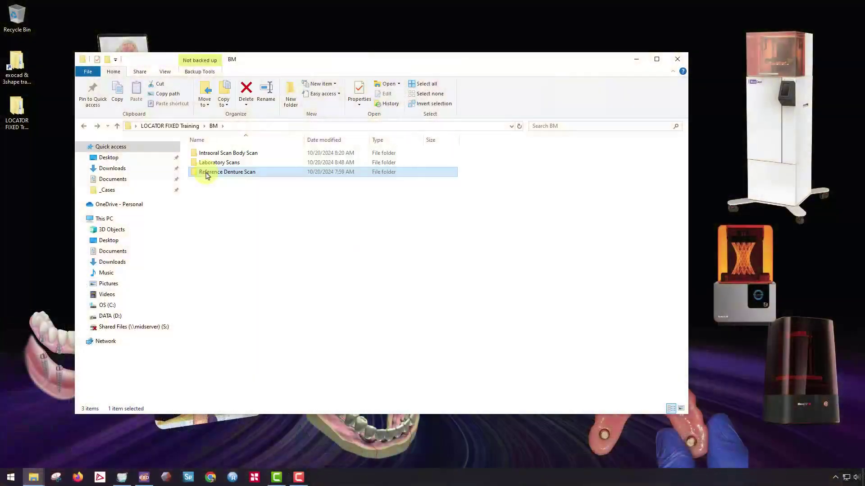
{"action": "double_click", "coordinate": [230, 153]}
Preview and rotate man-intraoral-scanbodies.stl in ADA 3D Viewer, then close it and minimise Explorer.
{"action": "double_click", "coordinate": [235, 156]}
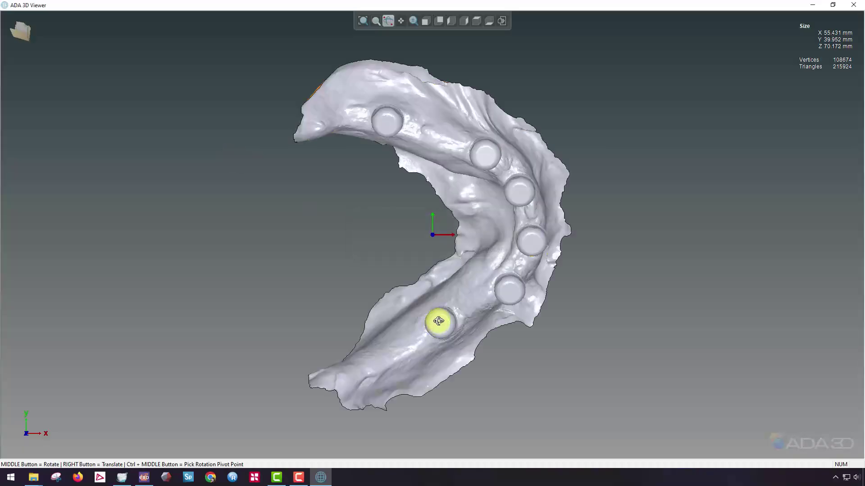
{"action": "mouse_move", "coordinate": [440, 319]}
{"action": "middle_mouse_down"}
{"action": "mouse_move", "coordinate": [474, 279]}
{"action": "mouse_move", "coordinate": [527, 253]}
{"action": "mouse_move", "coordinate": [600, 170]}
{"action": "mouse_move", "coordinate": [270, 220]}
{"action": "mouse_move", "coordinate": [614, 312]}
{"action": "mouse_move", "coordinate": [427, 320]}
{"action": "mouse_move", "coordinate": [411, 234]}
{"action": "middle_mouse_up"}
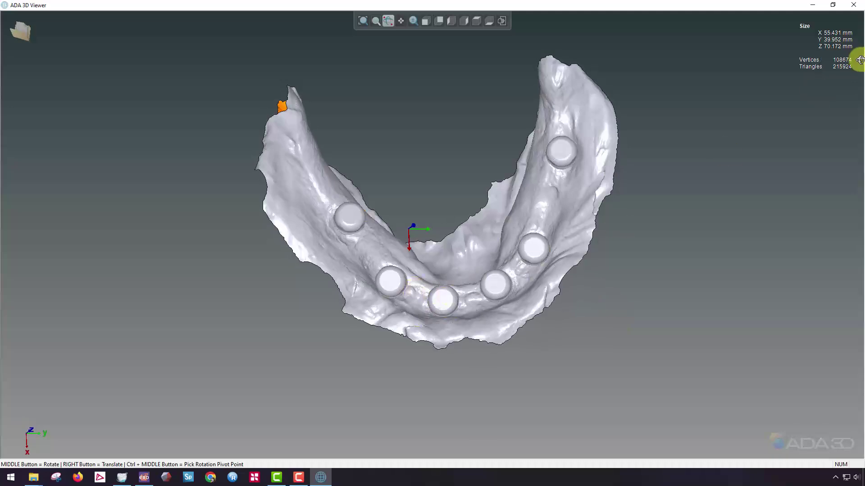
{"action": "left_click", "coordinate": [853, 5]}
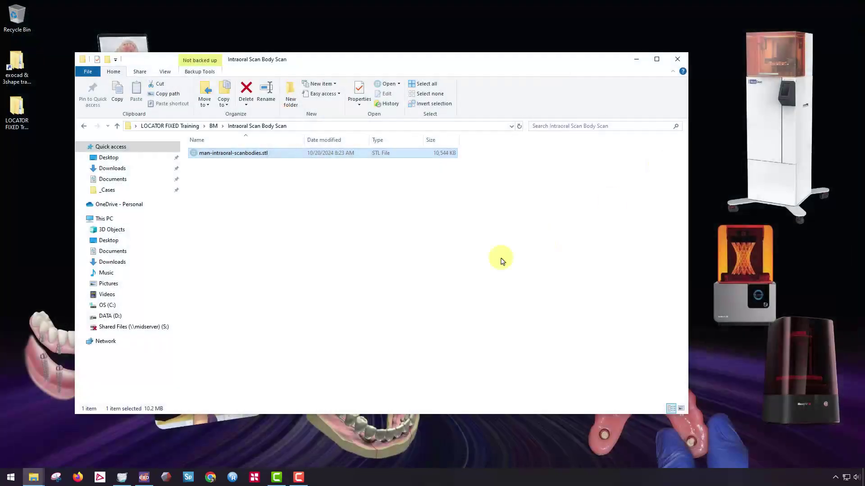
{"action": "left_click", "coordinate": [639, 60]}
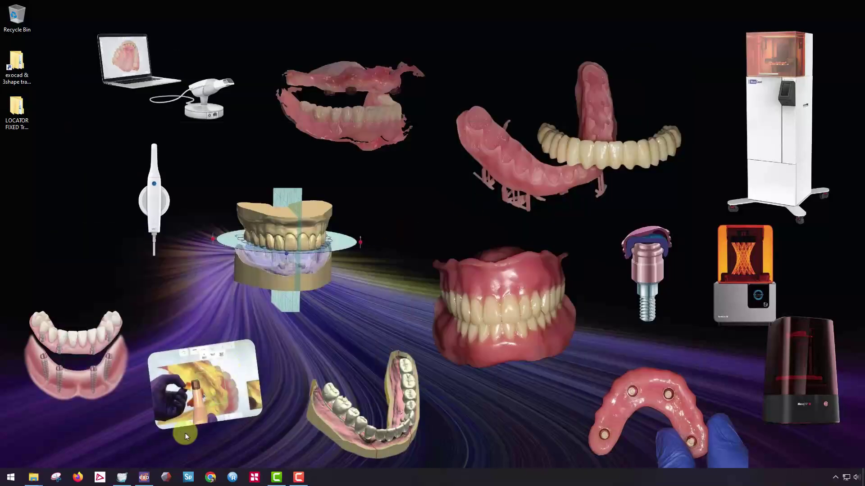
Start a new DentalDB project with the dentist client and technician selected.
{"action": "left_click", "coordinate": [144, 480]}
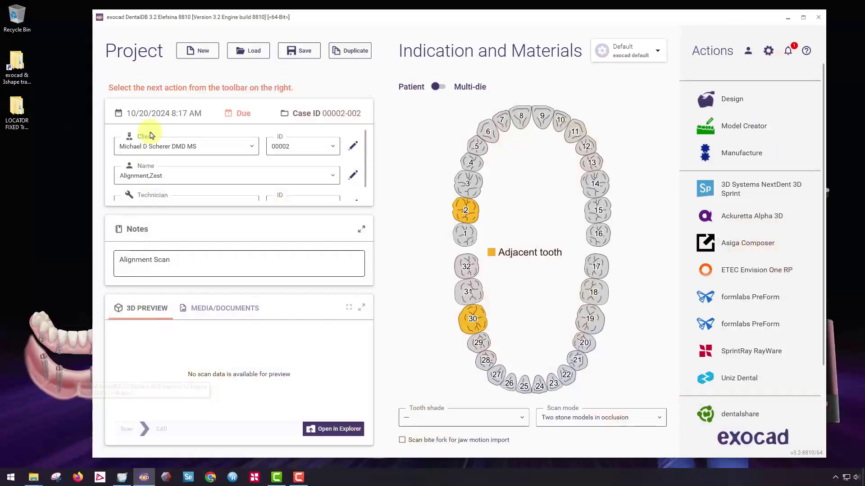
{"action": "left_click", "coordinate": [195, 55]}
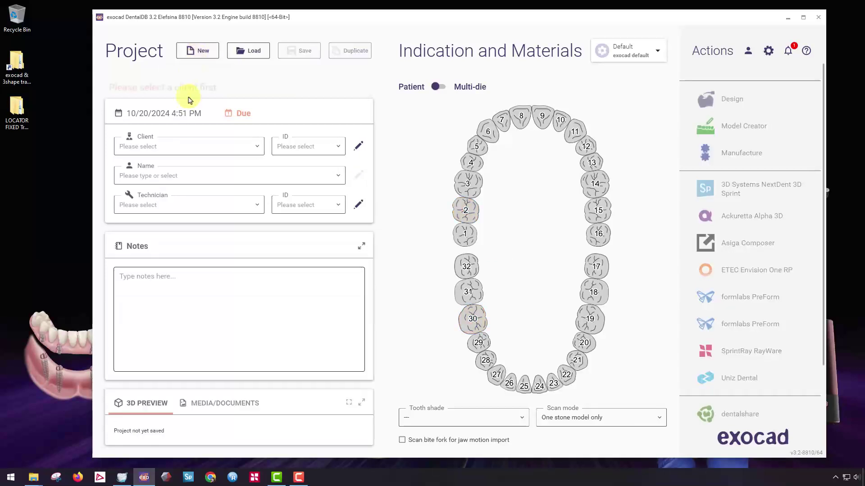
{"action": "left_click", "coordinate": [180, 147]}
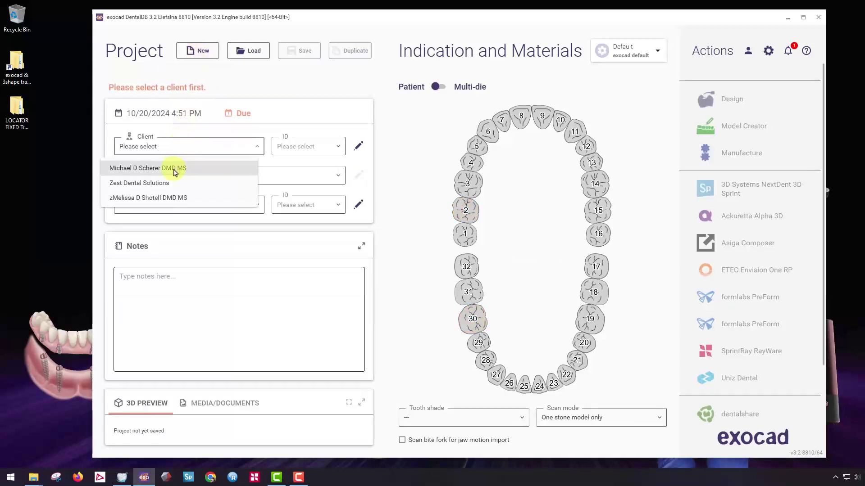
{"action": "left_click", "coordinate": [175, 169]}
{"action": "left_click", "coordinate": [170, 205]}
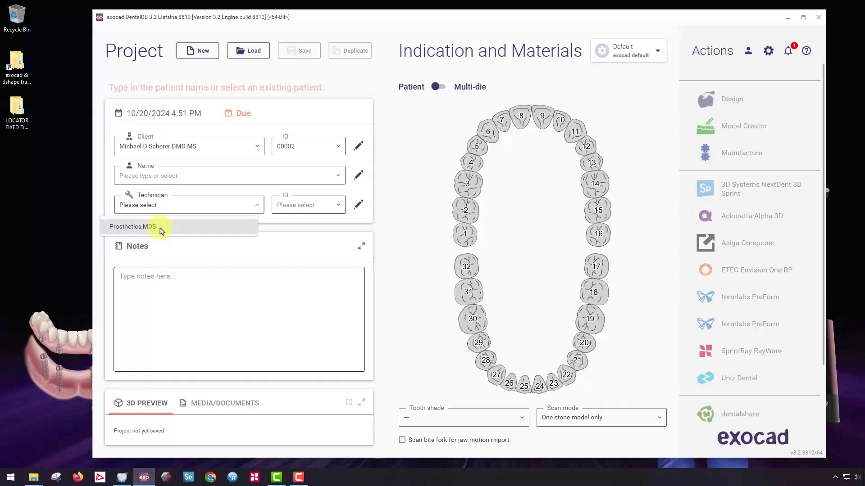
{"action": "left_click", "coordinate": [162, 226]}
Pick the existing demo patient from name suggestions and note 'Alignment Demo Video Reference Denture'.
{"action": "left_click", "coordinate": [177, 175]}
{"action": "type", "text": "zest"}
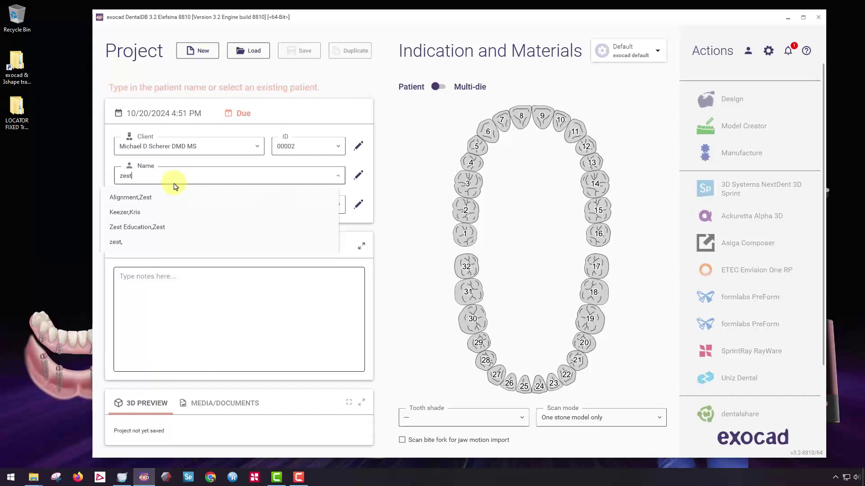
{"action": "left_click", "coordinate": [165, 199]}
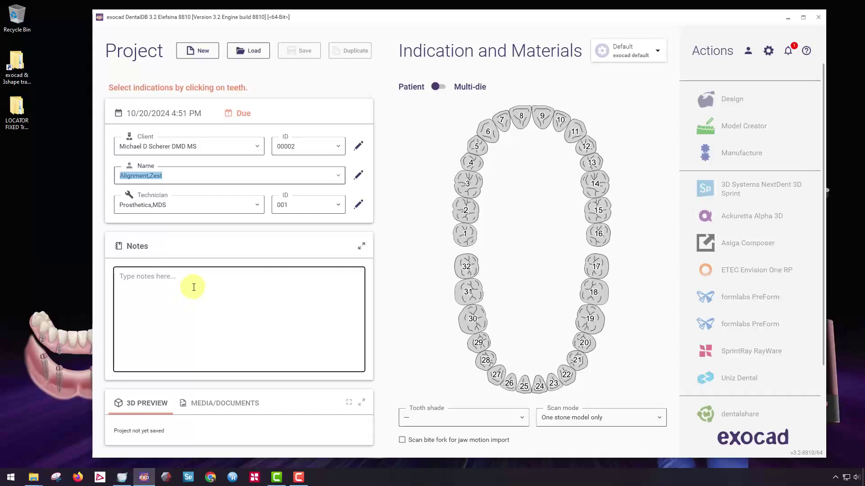
{"action": "left_click", "coordinate": [359, 176]}
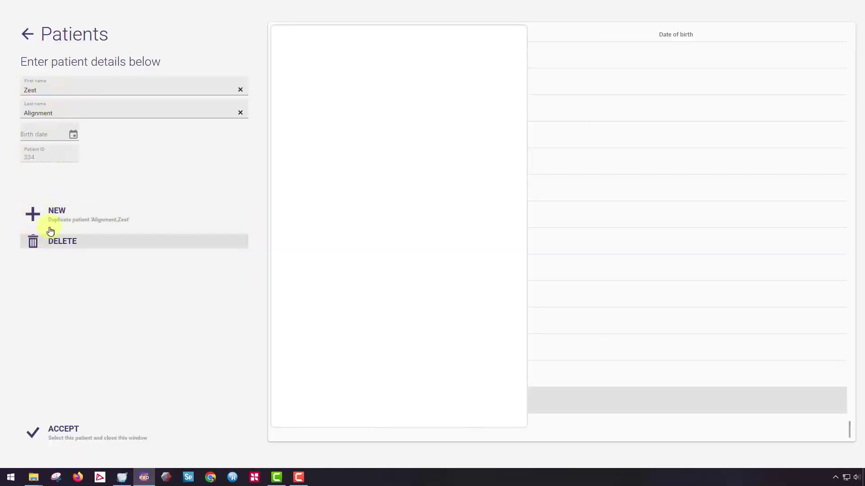
{"action": "left_click", "coordinate": [25, 40]}
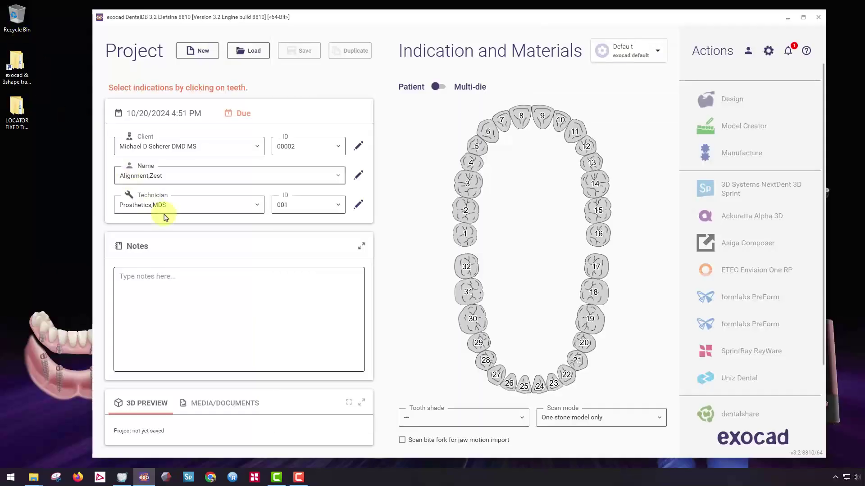
{"action": "left_click", "coordinate": [157, 305]}
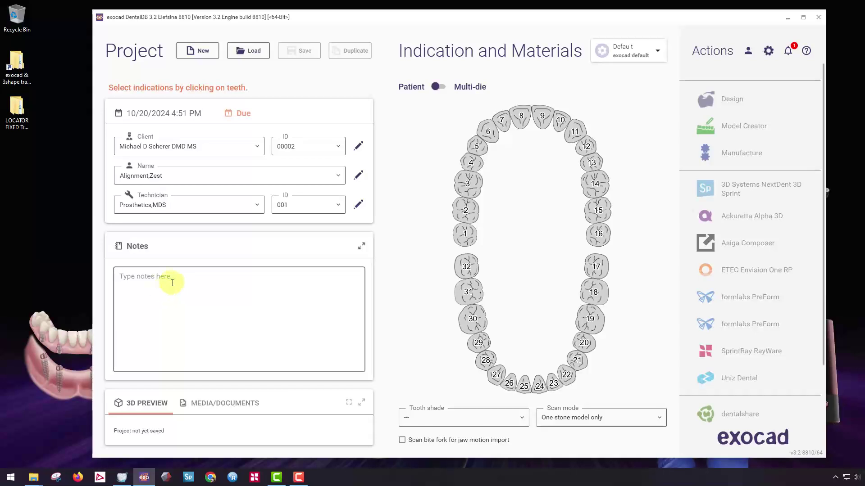
{"action": "type", "text": "A"}
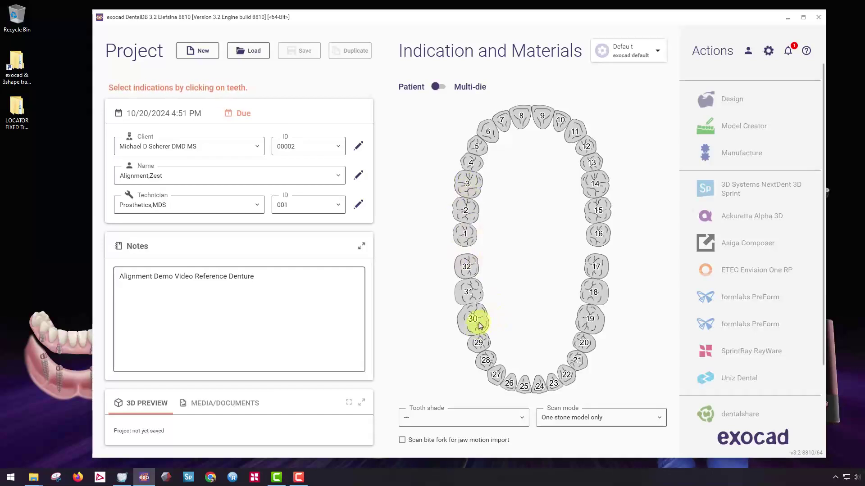
Mark teeth 30 and 3 as adjacent teeth without virtual extraction.
{"action": "left_click", "coordinate": [479, 324]}
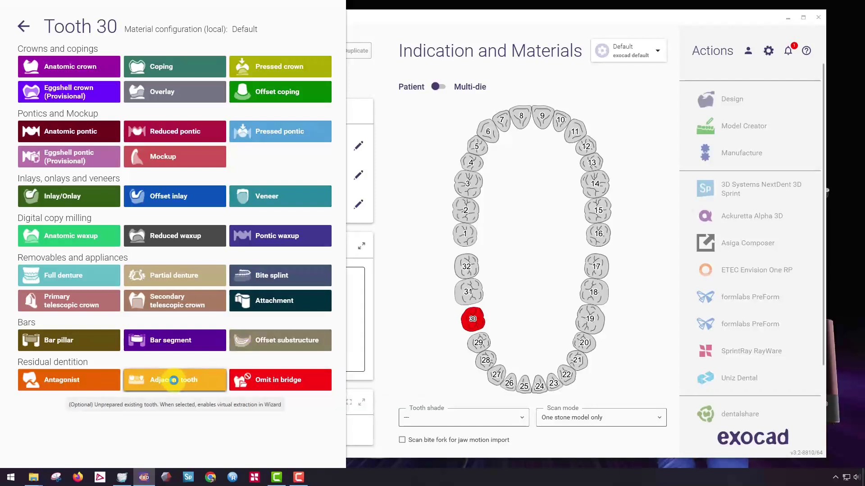
{"action": "left_click", "coordinate": [173, 380]}
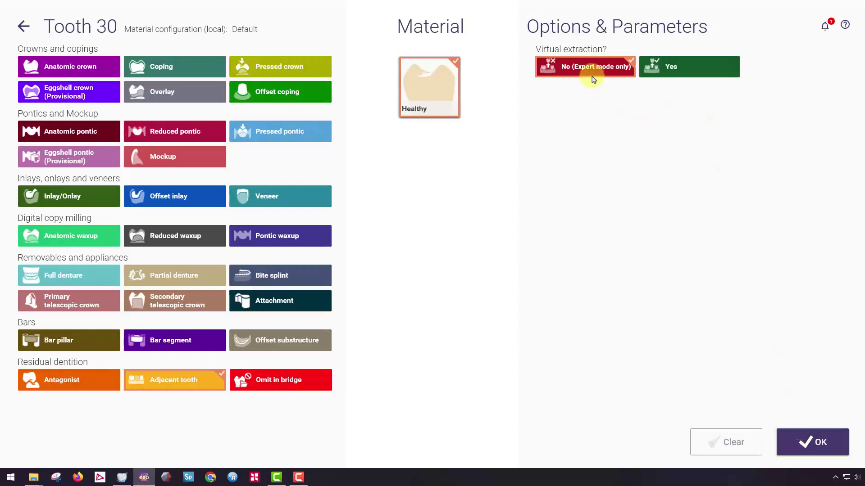
{"action": "left_click", "coordinate": [811, 442]}
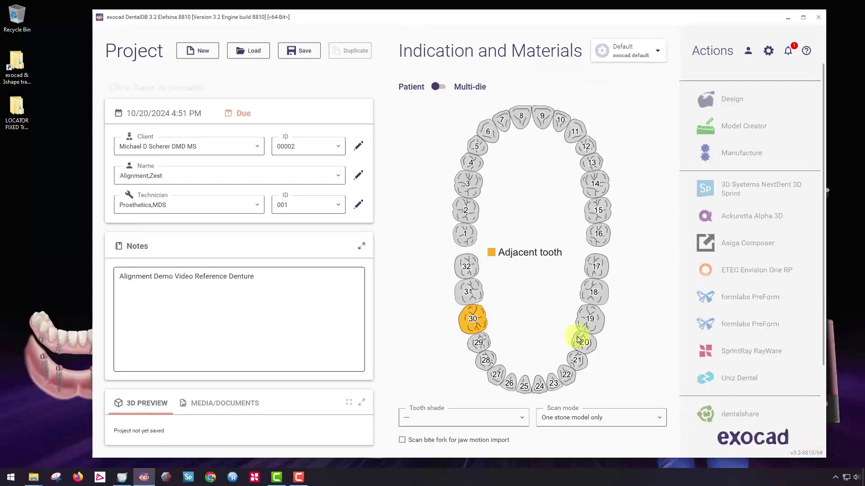
{"action": "left_click", "coordinate": [470, 192]}
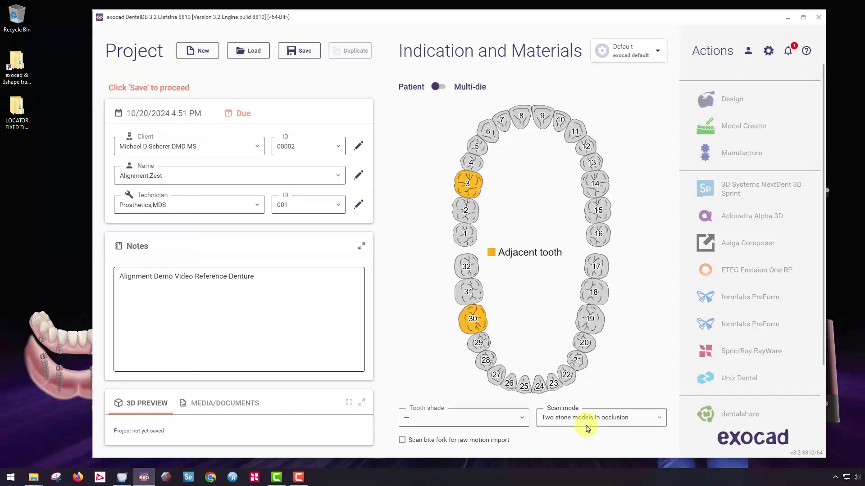
Set scan mode to Two stone models in occlusion and save the project.
{"action": "left_click", "coordinate": [548, 426]}
{"action": "left_click", "coordinate": [621, 431]}
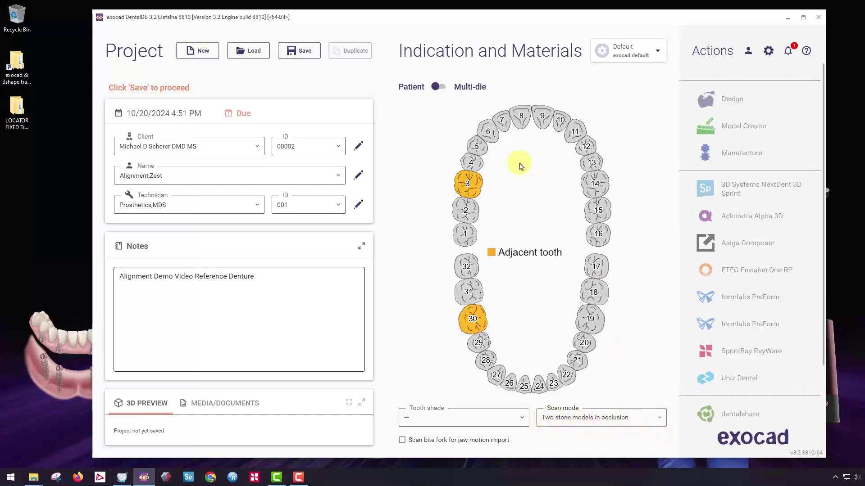
{"action": "left_click", "coordinate": [298, 54]}
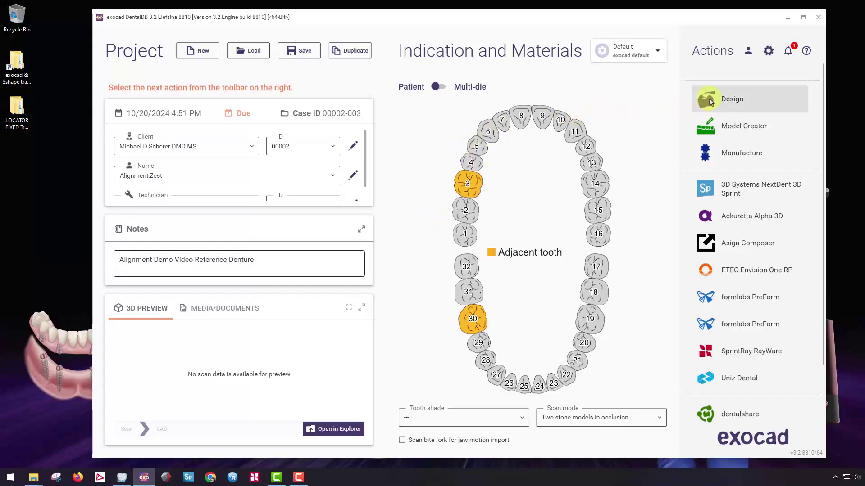
Launch the CAD design and browse to Desktop > LOCATOR FIXED Training > BM > Reference Denture Scan.
{"action": "left_click", "coordinate": [716, 102]}
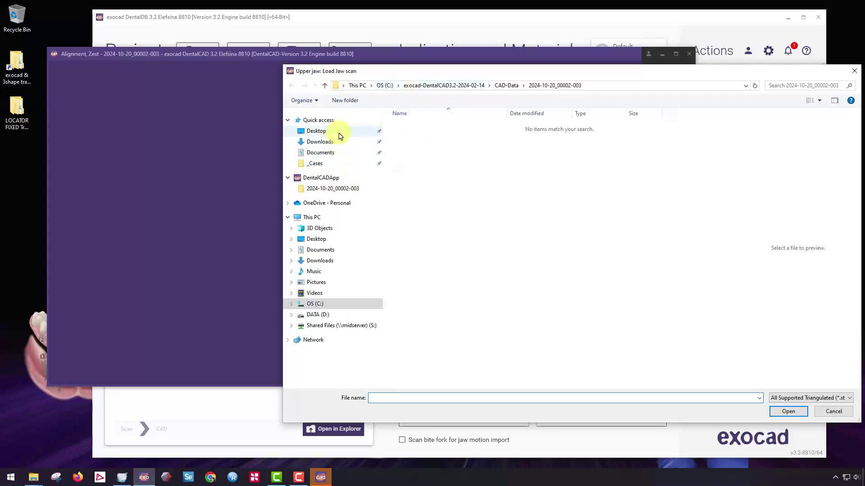
{"action": "left_click", "coordinate": [339, 136]}
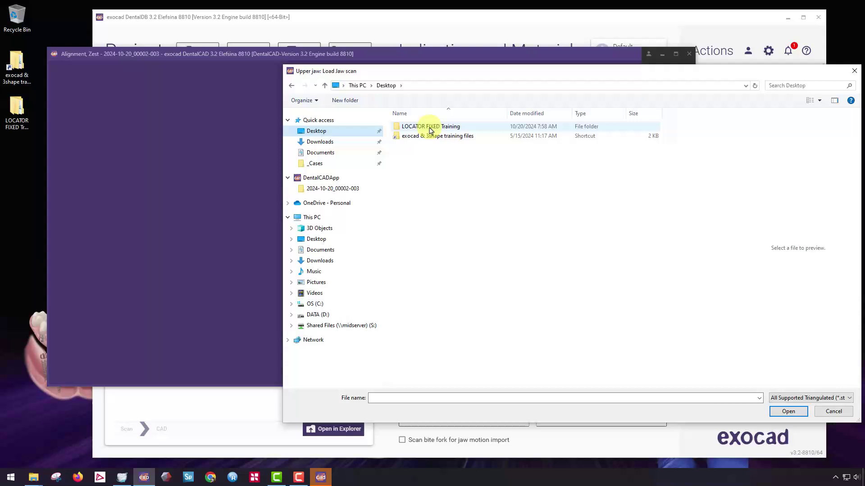
{"action": "double_click", "coordinate": [410, 126]}
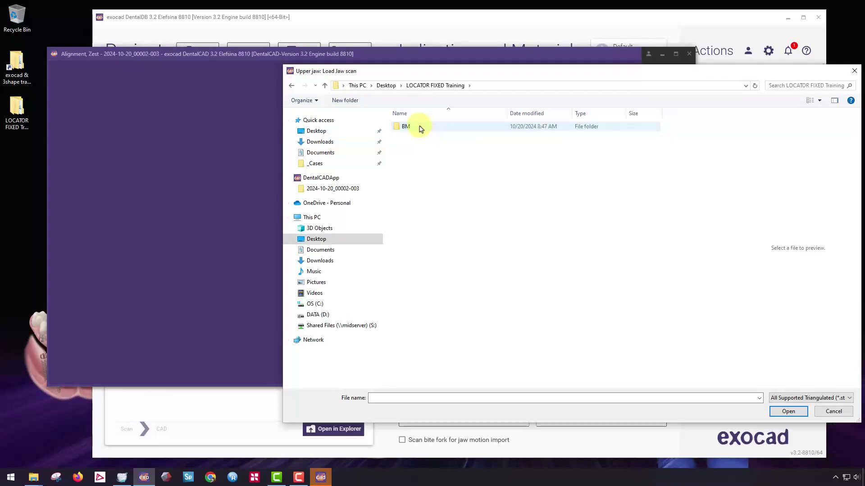
{"action": "double_click", "coordinate": [417, 127]}
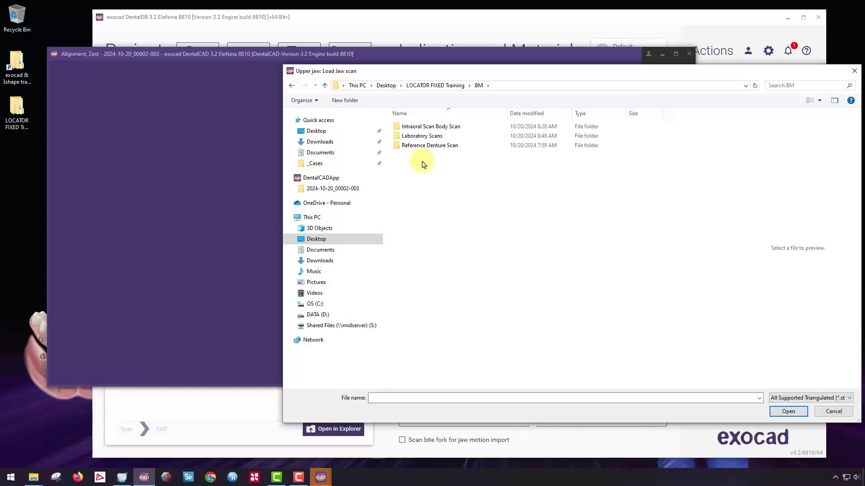
{"action": "double_click", "coordinate": [415, 147]}
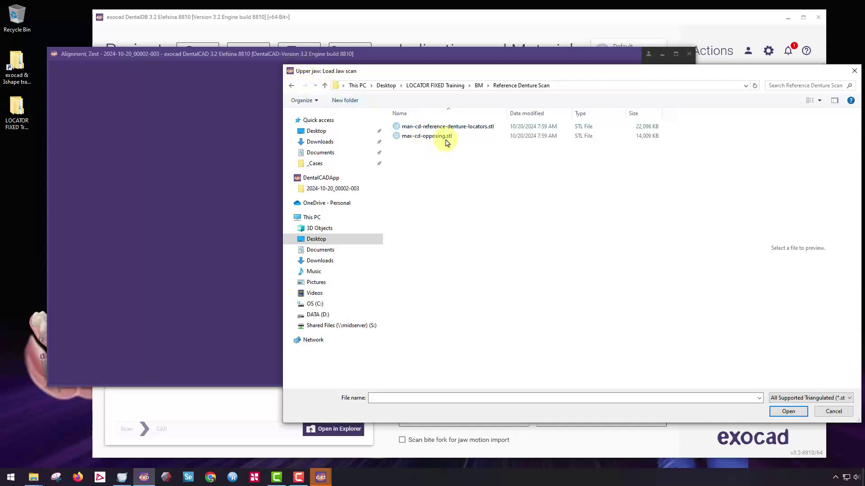
Load max-cd-opposing.stl as upper jaw and man-cd-reference-denture-locators.stl as lower jaw.
{"action": "left_click", "coordinate": [404, 137]}
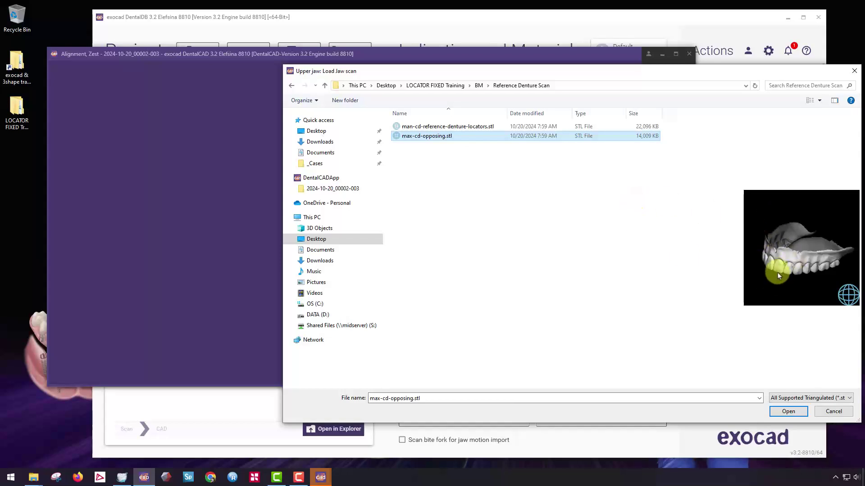
{"action": "left_click_drag", "start_coordinate": [777, 276], "coordinate": [808, 247]}
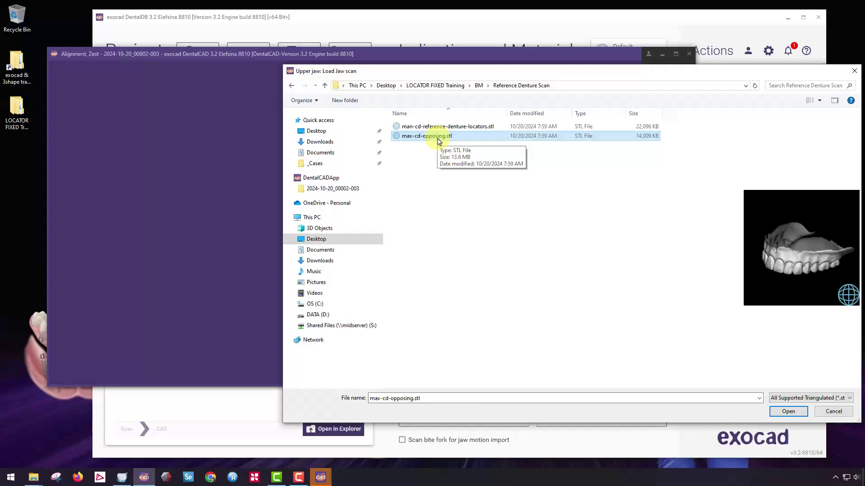
{"action": "double_click", "coordinate": [437, 137]}
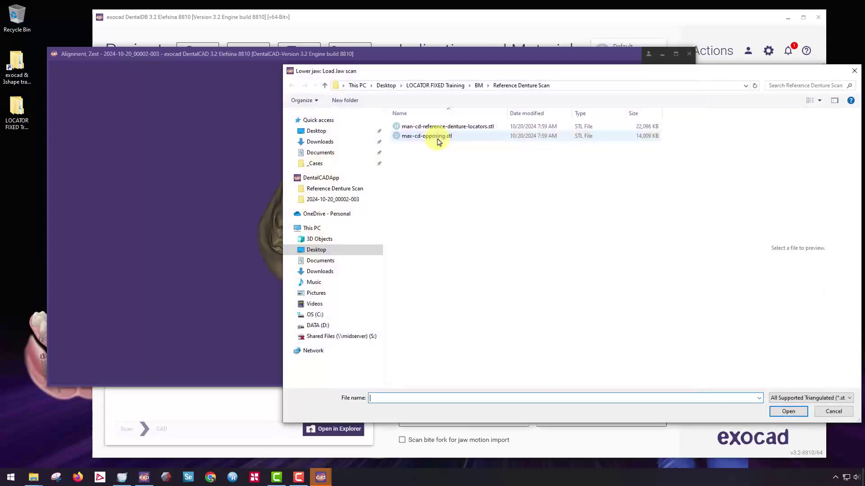
{"action": "left_click", "coordinate": [412, 130]}
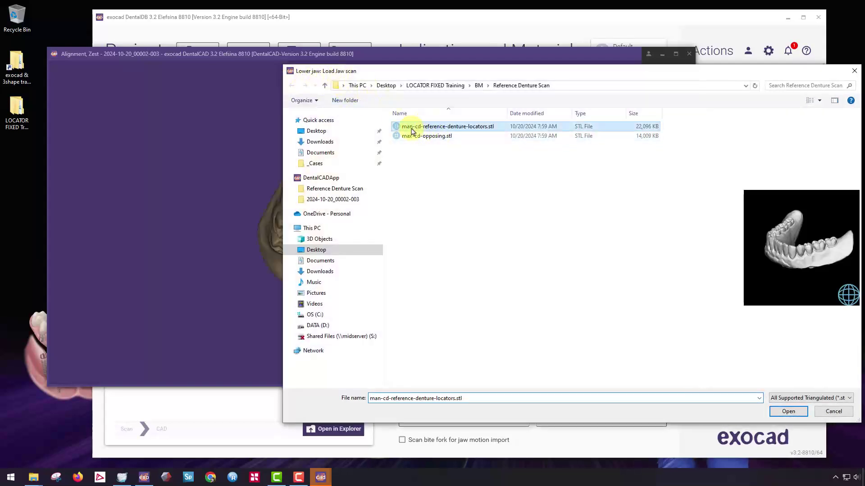
{"action": "double_click", "coordinate": [441, 131]}
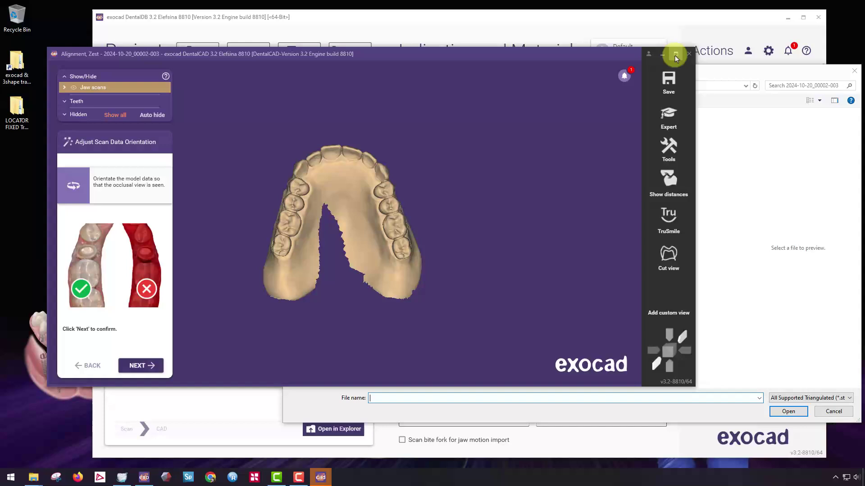
Maximise DentalCAD, expand the Jaw scans list, and zoom in on both jaws together.
{"action": "left_click", "coordinate": [675, 54]}
{"action": "right_click_drag", "start_coordinate": [406, 180], "coordinate": [405, 185]}
{"action": "left_click", "coordinate": [17, 27]}
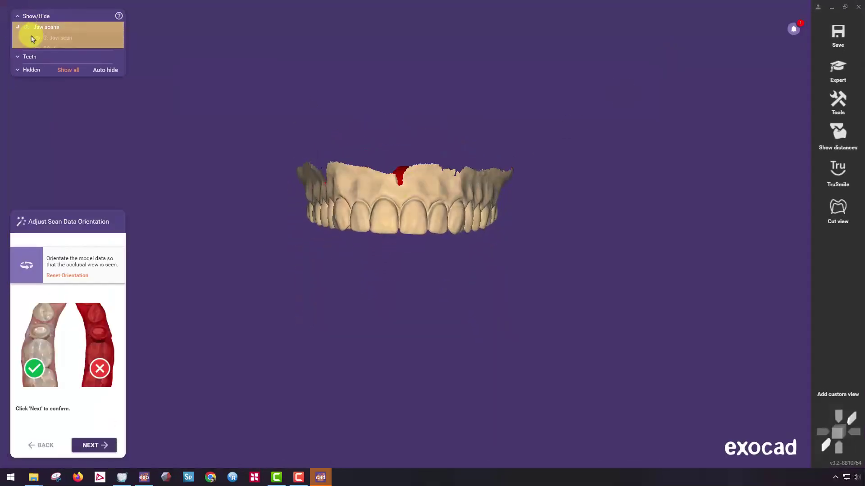
{"action": "left_click", "coordinate": [37, 38]}
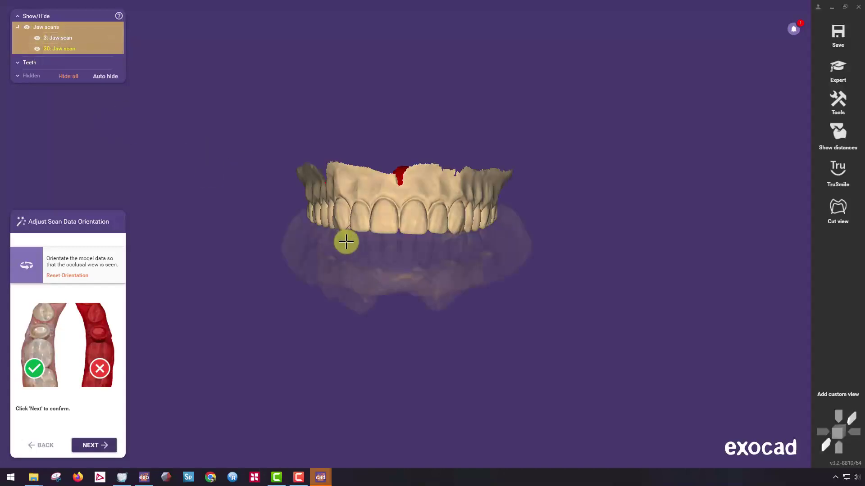
{"action": "right_click_drag", "start_coordinate": [345, 241], "coordinate": [450, 266]}
{"action": "scroll", "coordinate": [455, 268], "scroll_direction": "up", "scroll_amount": 3}
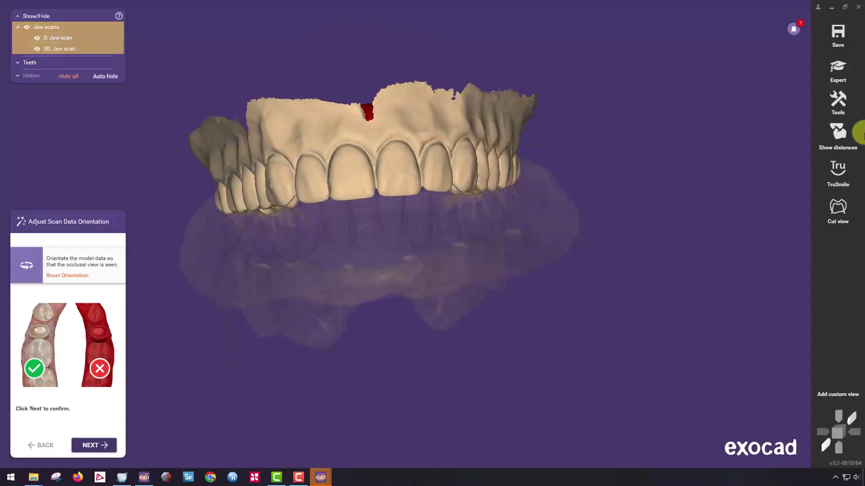
Switch to Expert mode and view both jaw scans from an oblique side angle.
{"action": "left_click", "coordinate": [835, 67]}
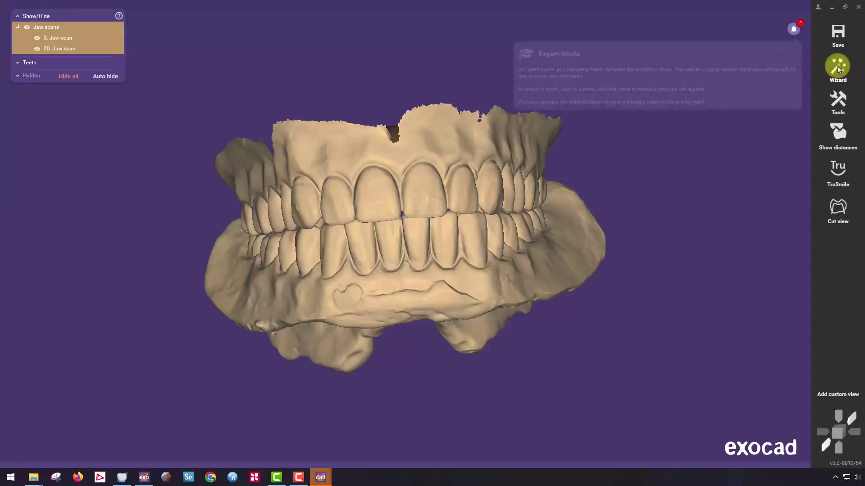
{"action": "right_click_drag", "start_coordinate": [409, 220], "coordinate": [440, 226]}
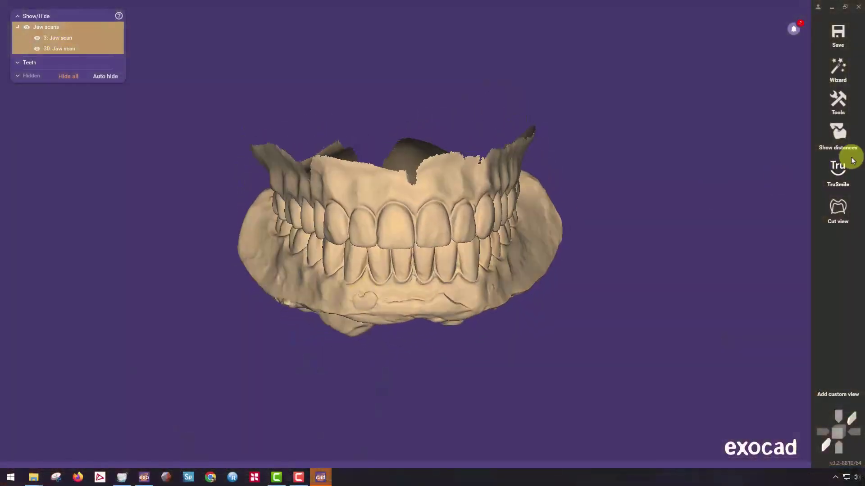
Open Tools > Add/Remove Mesh and set the mesh type to Generic visualization mesh.
{"action": "left_click", "coordinate": [838, 105]}
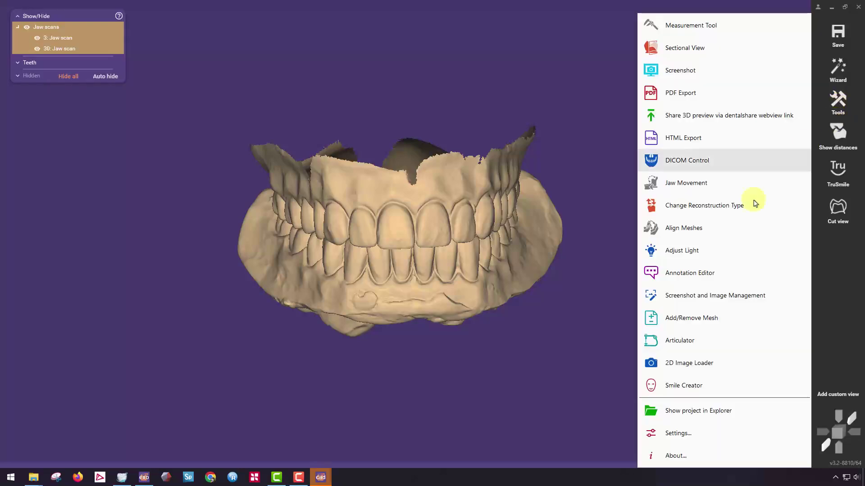
{"action": "left_click", "coordinate": [713, 318]}
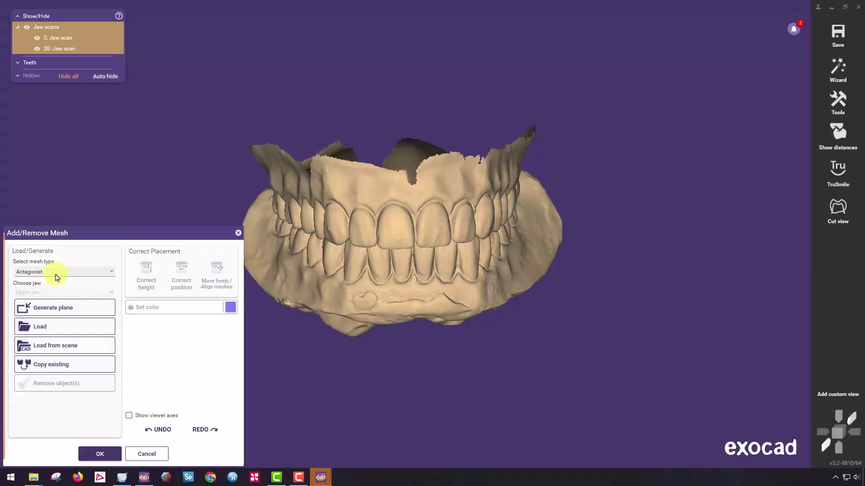
{"action": "left_click", "coordinate": [51, 273]}
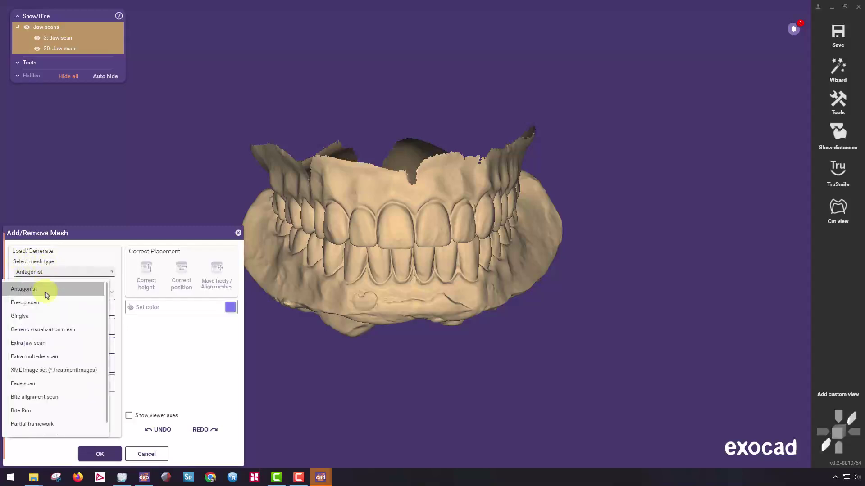
{"action": "left_click", "coordinate": [50, 330]}
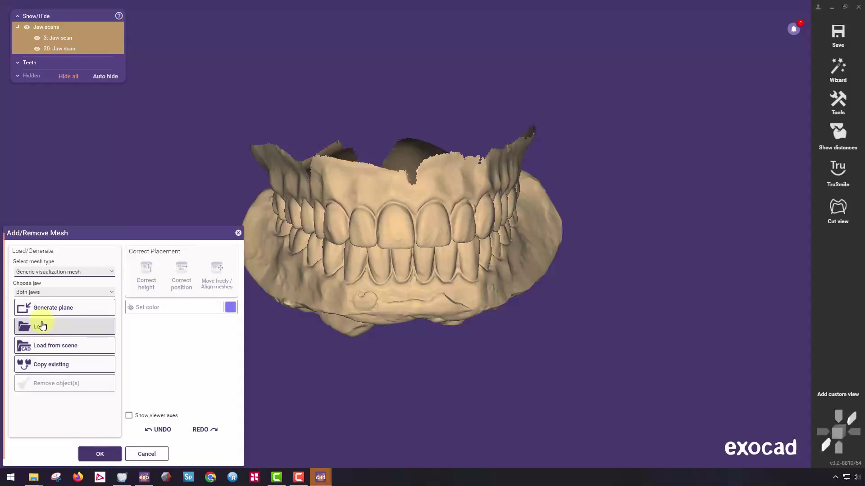
Load man-intraoral-scanbodies.stl from BM > Intraoral Scan Body Scan.
{"action": "left_click", "coordinate": [42, 331]}
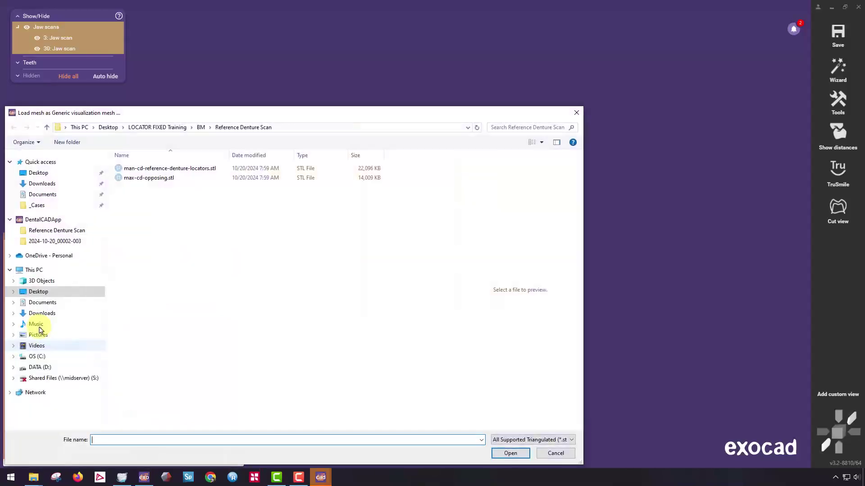
{"action": "left_click", "coordinate": [201, 126]}
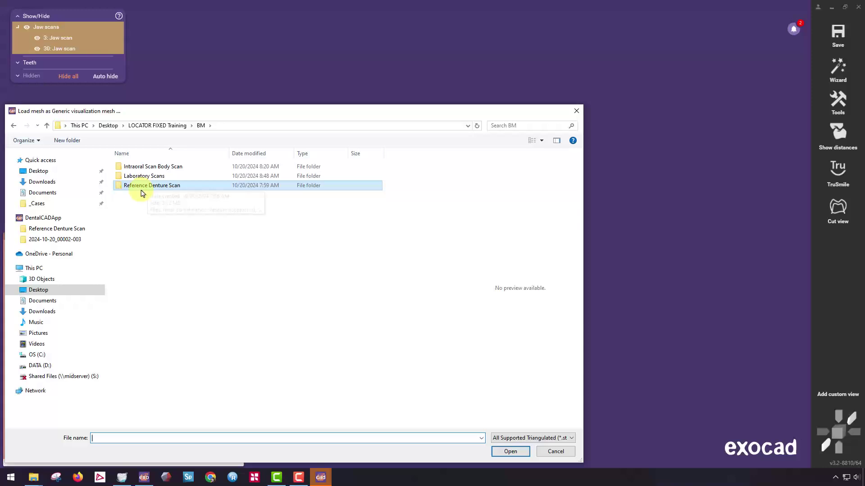
{"action": "double_click", "coordinate": [153, 168]}
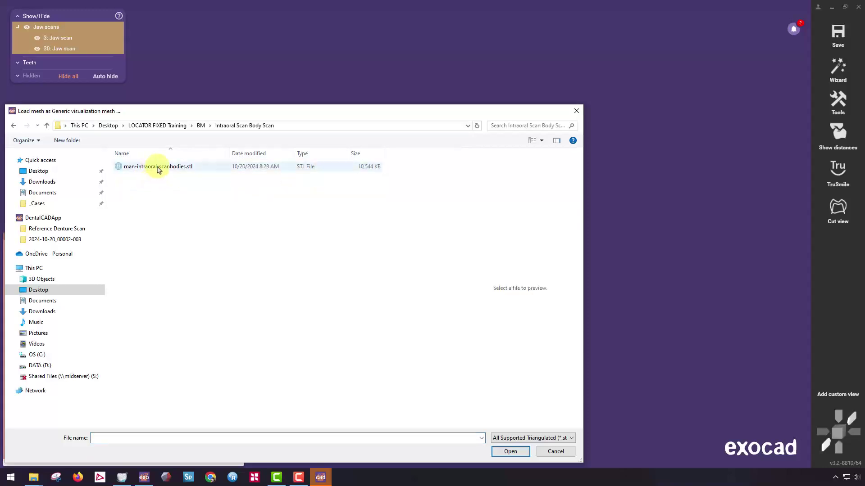
{"action": "left_click", "coordinate": [140, 168]}
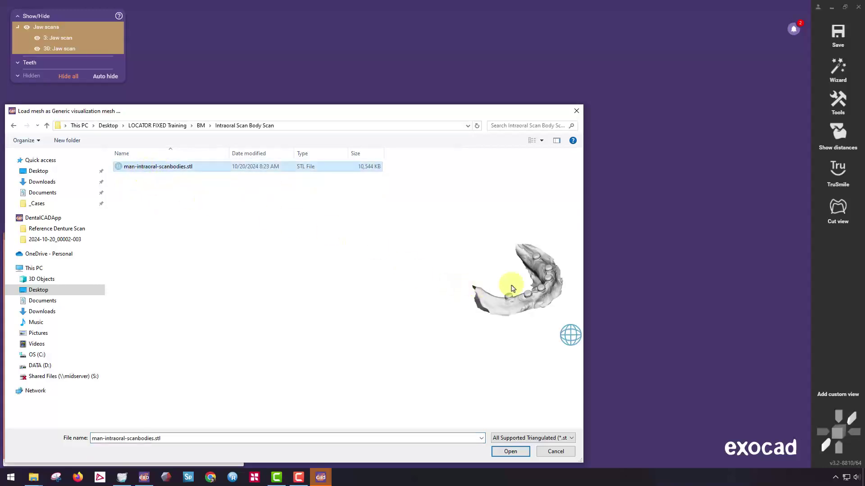
{"action": "left_click", "coordinate": [522, 452]}
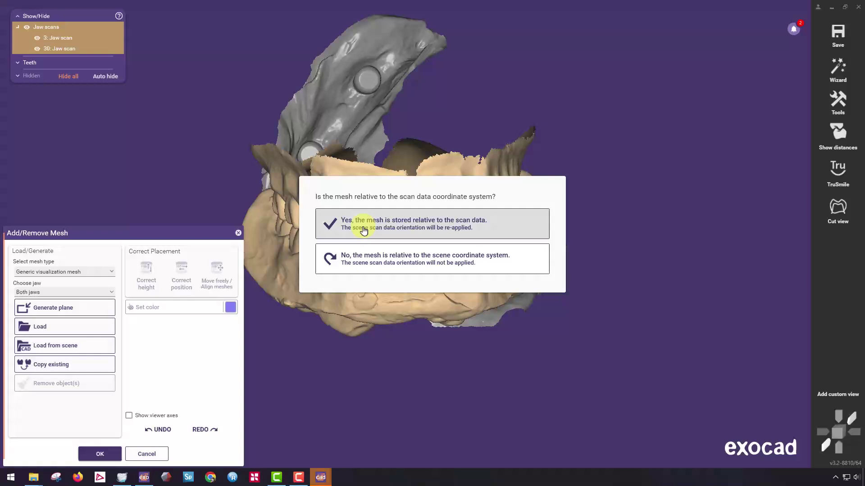
Add the scan-body mesh in scan-data coordinates and drag it to the right of the jaws.
{"action": "left_click", "coordinate": [380, 225]}
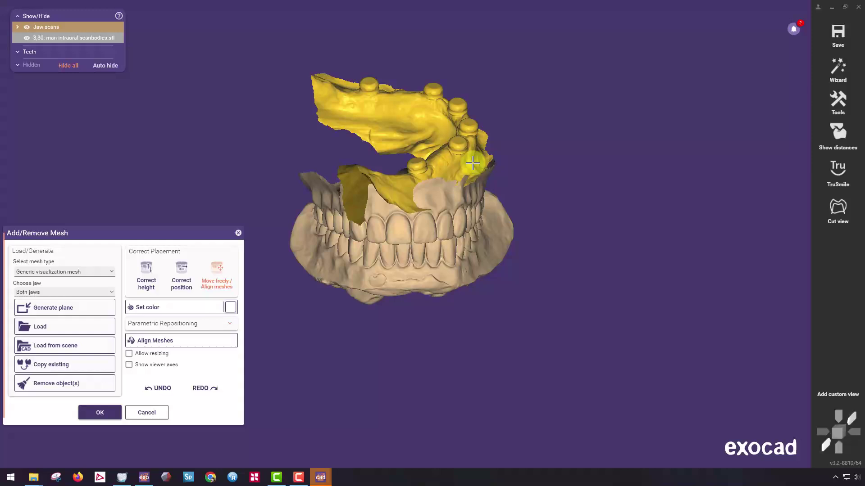
{"action": "left_click", "coordinate": [449, 185]}
{"action": "left_click_drag", "start_coordinate": [459, 158], "coordinate": [705, 280]}
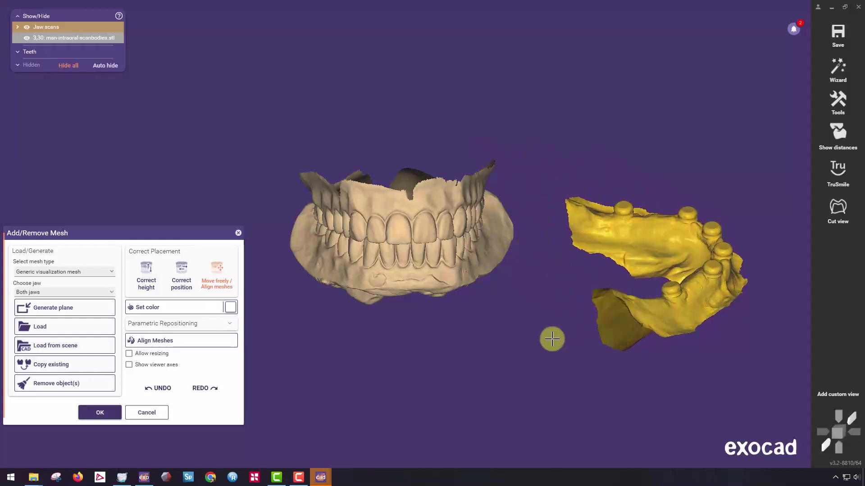
{"action": "right_click_drag", "start_coordinate": [506, 392], "coordinate": [444, 354]}
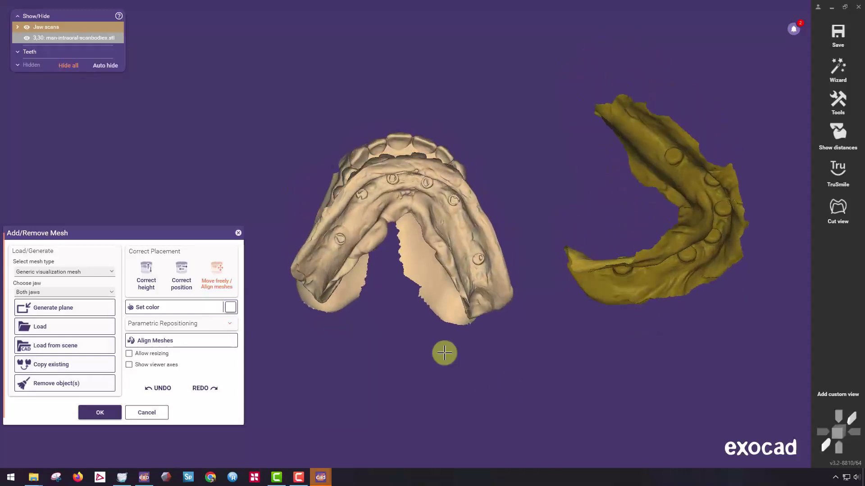
{"action": "left_click", "coordinate": [16, 28]}
{"action": "left_click", "coordinate": [37, 38]}
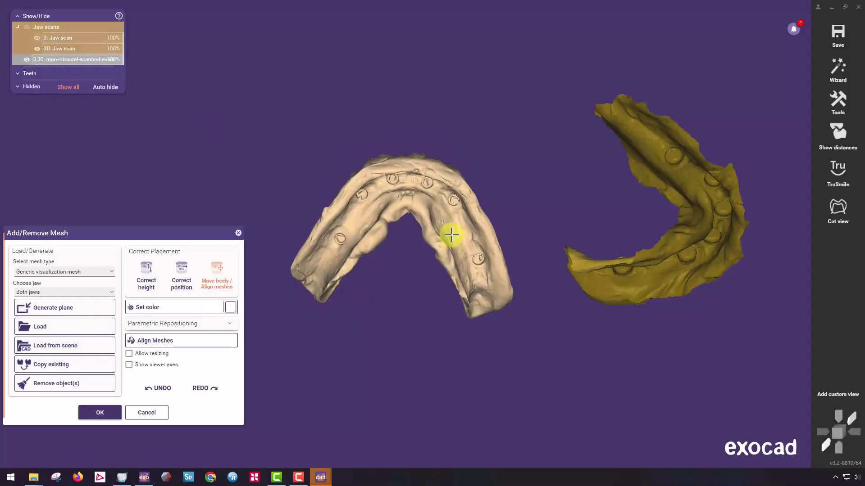
{"action": "right_click_drag", "start_coordinate": [448, 231], "coordinate": [453, 232]}
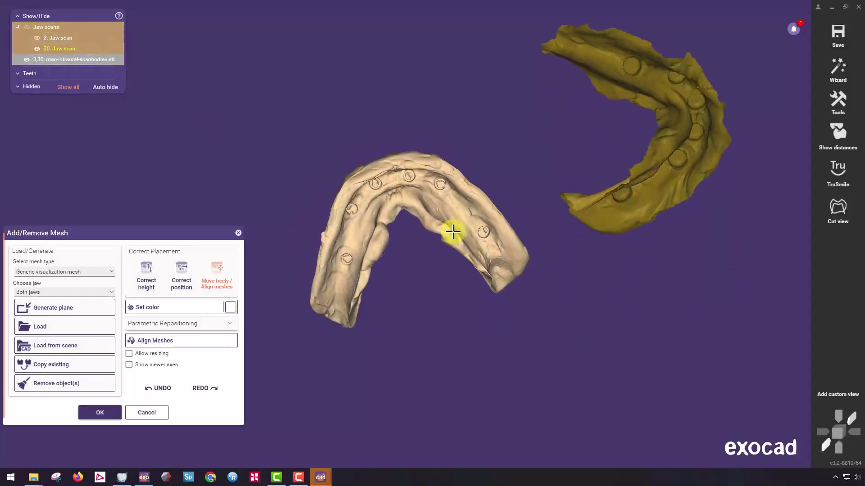
{"action": "right_click_drag", "start_coordinate": [462, 188], "coordinate": [636, 189]}
{"action": "key", "text": "f"}
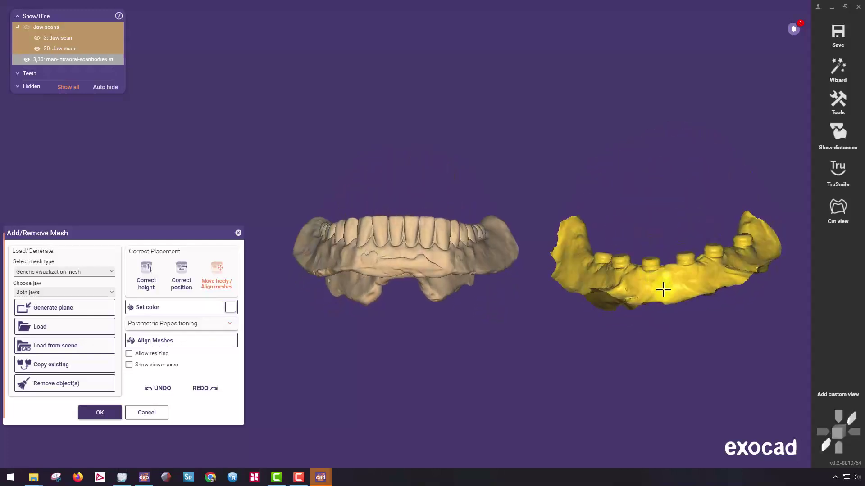
{"action": "right_click_drag", "start_coordinate": [664, 275], "coordinate": [558, 274]}
{"action": "key", "text": "f"}
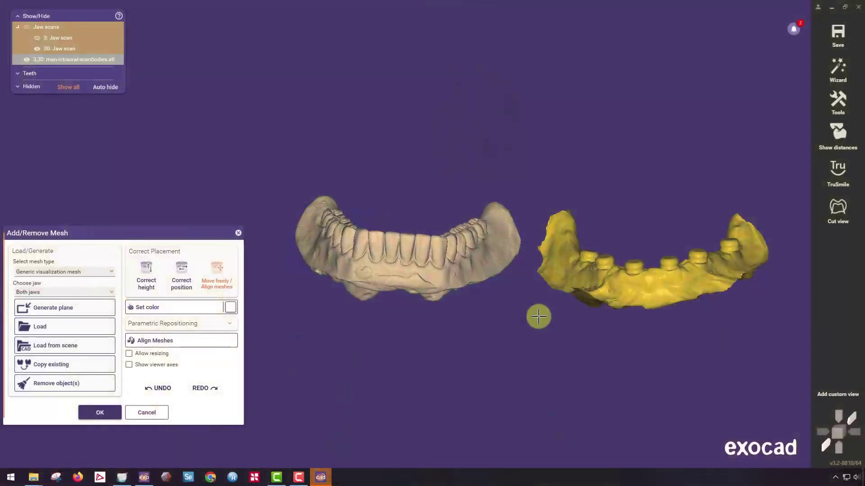
{"action": "right_click_drag", "start_coordinate": [538, 260], "coordinate": [538, 314]}
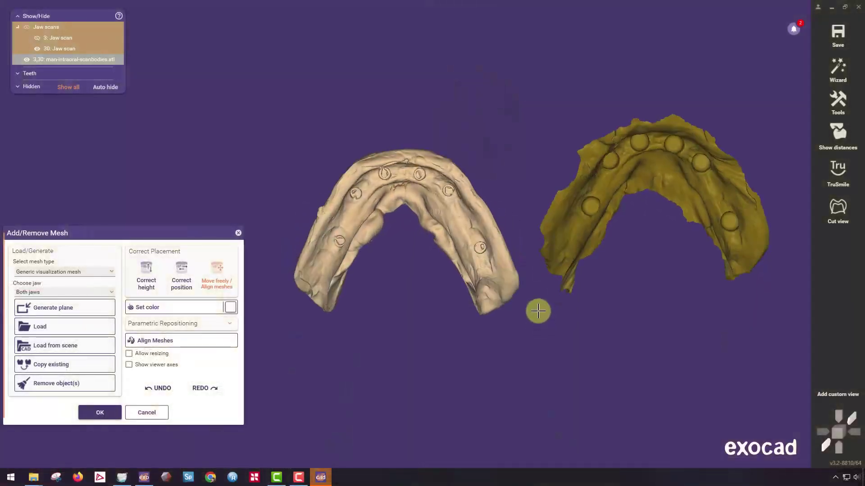
{"action": "right_click_drag", "start_coordinate": [590, 173], "coordinate": [458, 244]}
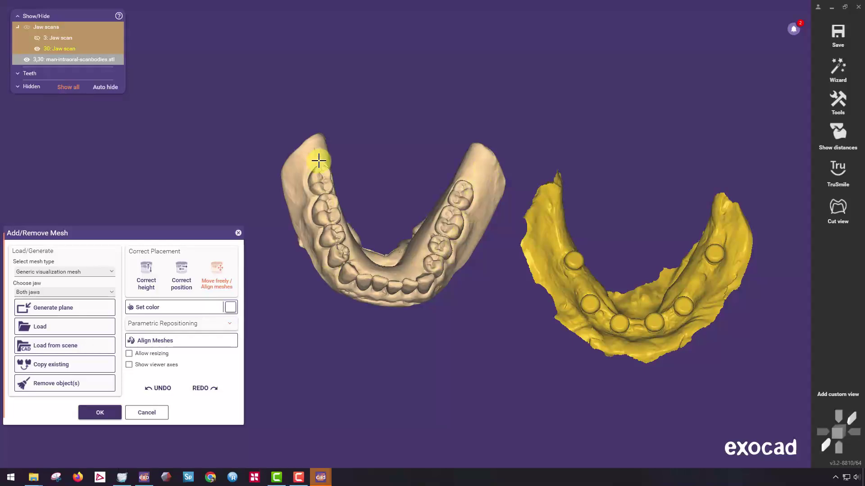
{"action": "right_click_drag", "start_coordinate": [319, 160], "coordinate": [319, 263]}
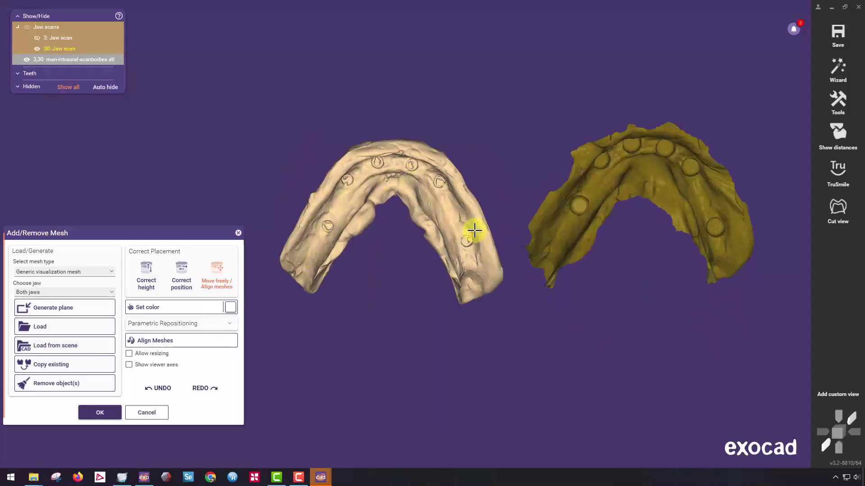
{"action": "right_click_drag", "start_coordinate": [474, 231], "coordinate": [537, 247]}
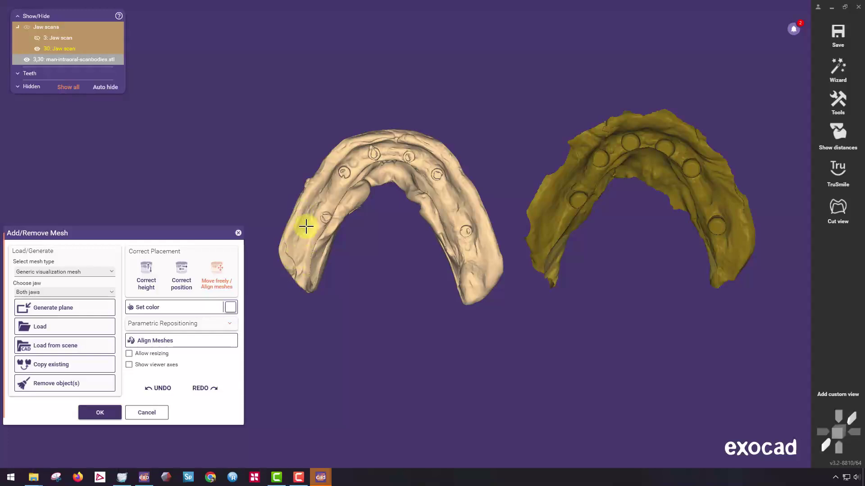
{"action": "right_click_drag", "start_coordinate": [645, 208], "coordinate": [647, 216]}
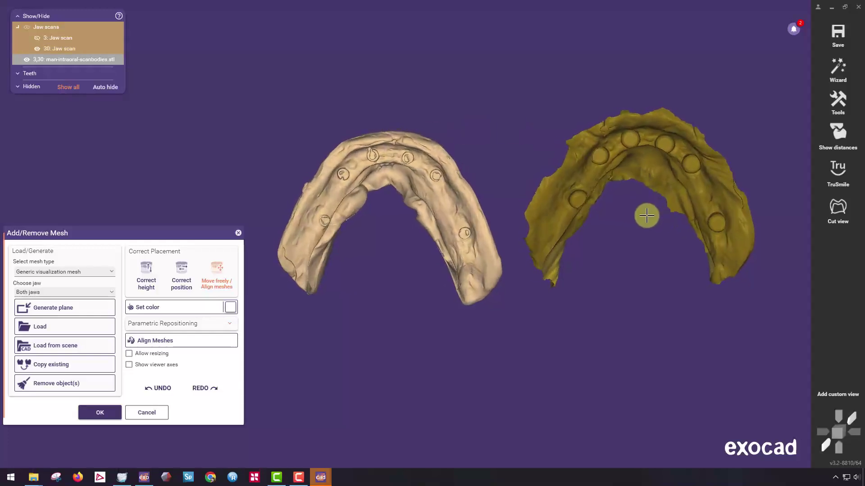
Open Align Meshes for the scan-body mesh, show all jaw scans, and rotate to their tissue sides.
{"action": "left_click", "coordinate": [173, 343]}
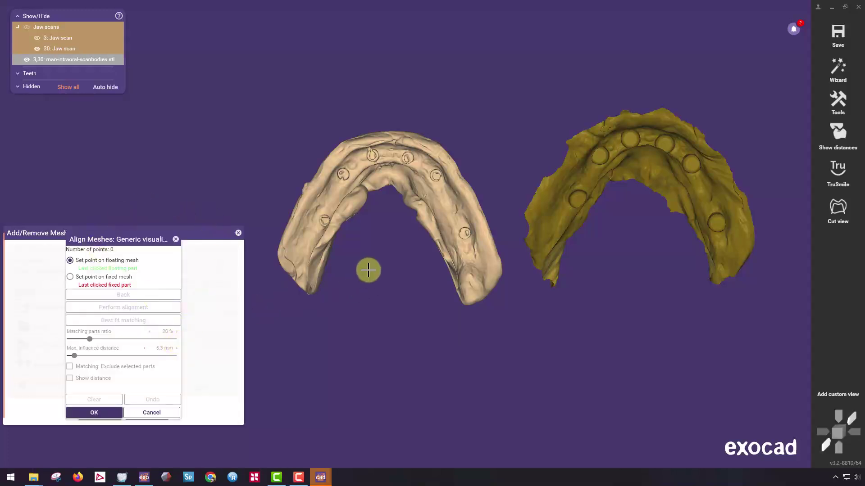
{"action": "scroll", "coordinate": [552, 270], "scroll_direction": "up", "scroll_amount": 3}
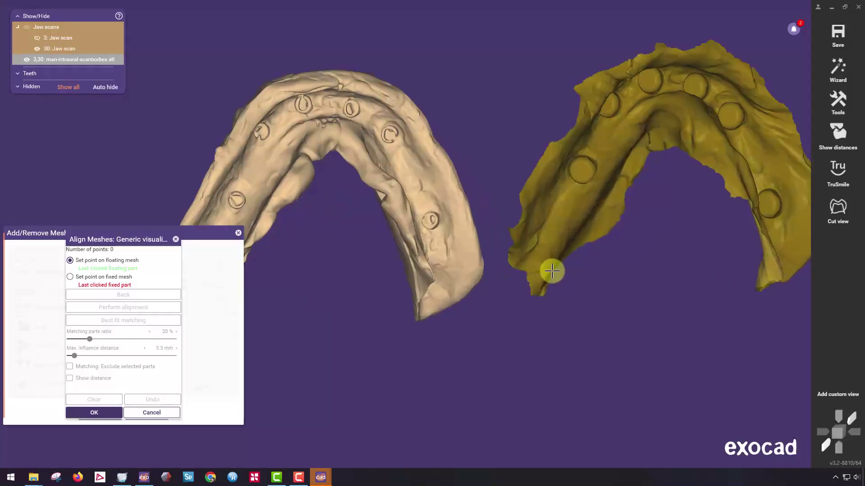
{"action": "scroll", "coordinate": [353, 247], "scroll_direction": "down", "scroll_amount": 2}
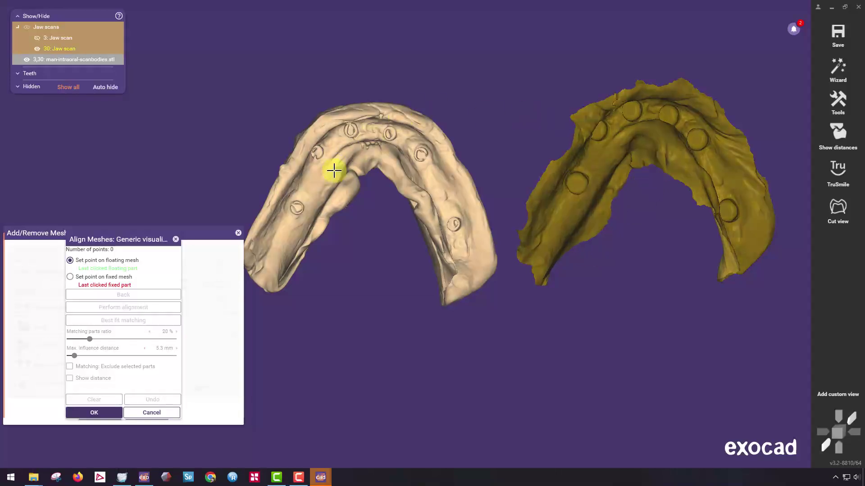
{"action": "left_click", "coordinate": [37, 39]}
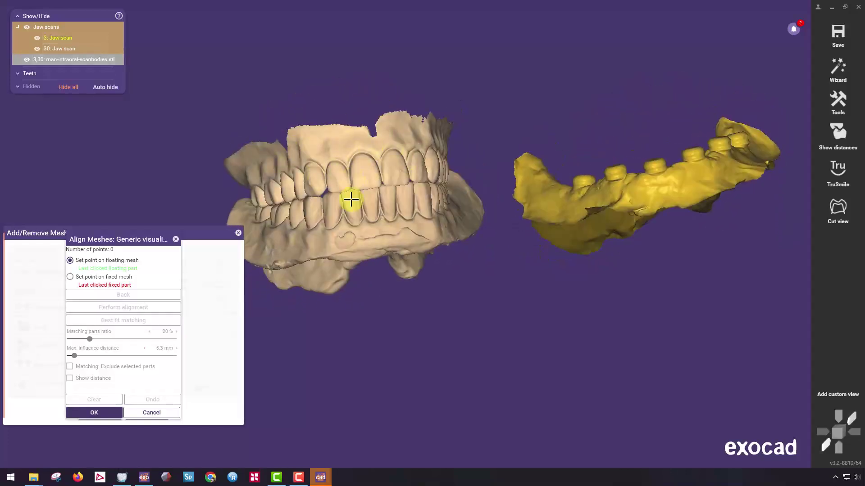
{"action": "right_click_drag", "start_coordinate": [352, 199], "coordinate": [443, 300]}
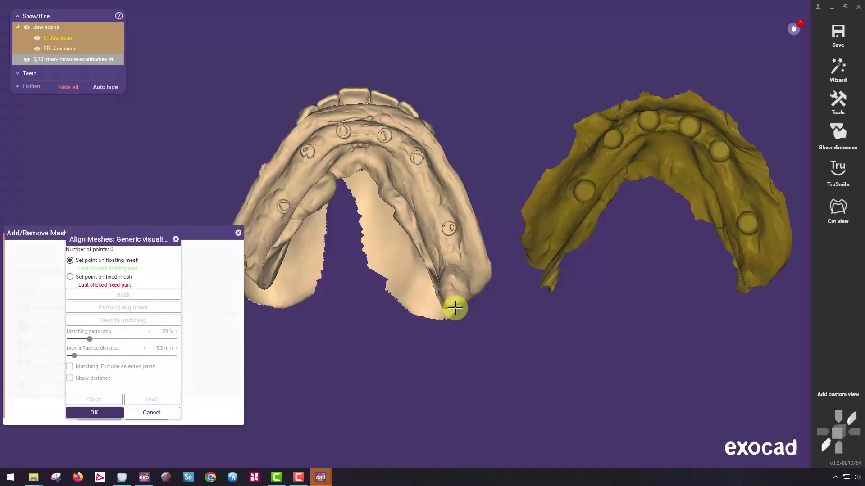
{"action": "right_click_drag", "start_coordinate": [469, 299], "coordinate": [512, 259]}
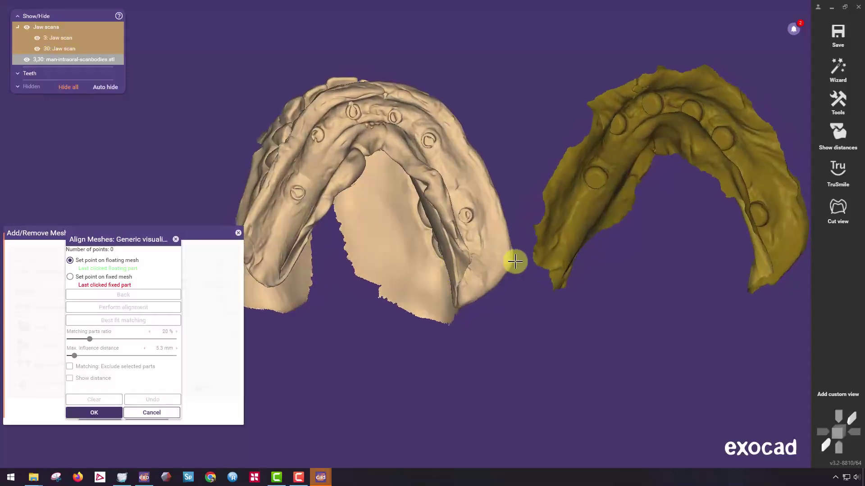
Mark the first matching points on the yellow scan-body mesh and the beige jaw scan.
{"action": "left_click", "coordinate": [562, 243]}
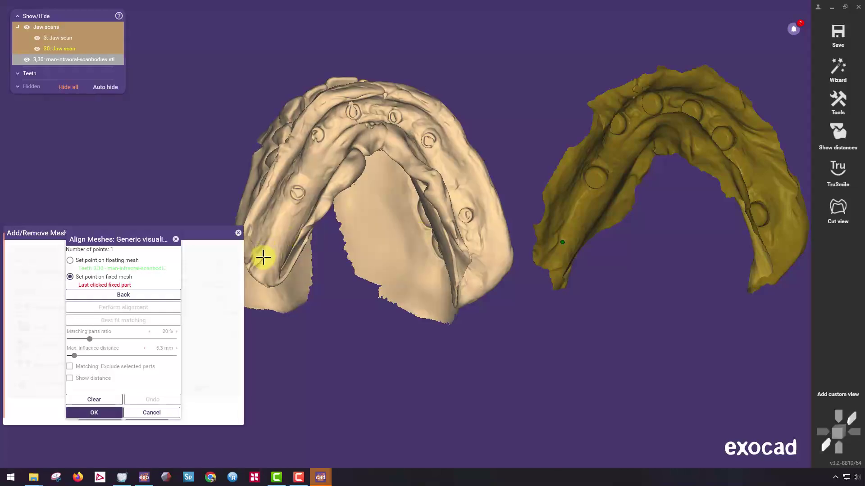
{"action": "right_click_drag", "start_coordinate": [602, 318], "coordinate": [762, 276]}
{"action": "left_click", "coordinate": [769, 265]}
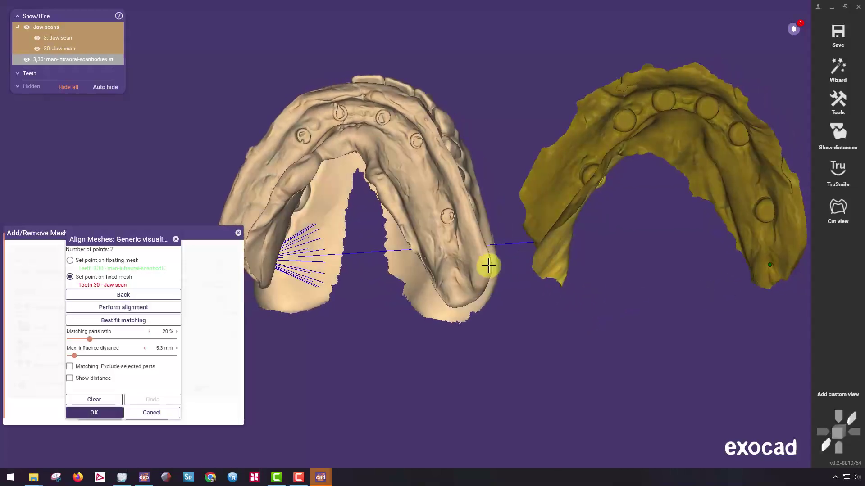
{"action": "left_click", "coordinate": [457, 269]}
{"action": "scroll", "coordinate": [459, 266], "scroll_direction": "up", "scroll_amount": 5}
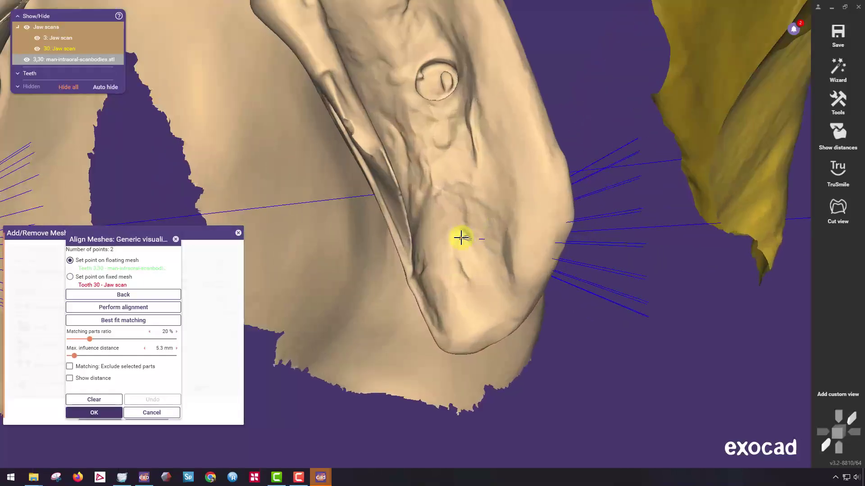
{"action": "scroll", "coordinate": [718, 234], "scroll_direction": "down", "scroll_amount": 5}
{"action": "middle_click_drag", "start_coordinate": [718, 234], "coordinate": [393, 270]}
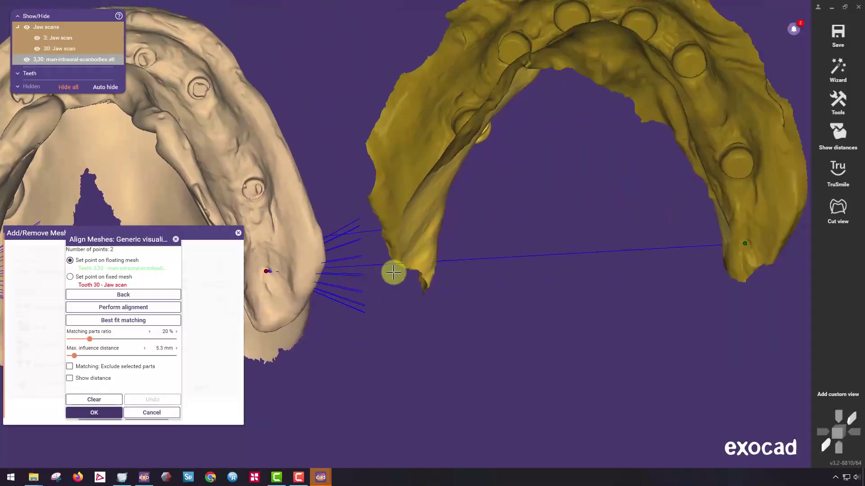
{"action": "scroll", "coordinate": [714, 234], "scroll_direction": "up", "scroll_amount": 6}
{"action": "scroll", "coordinate": [527, 259], "scroll_direction": "down", "scroll_amount": 6}
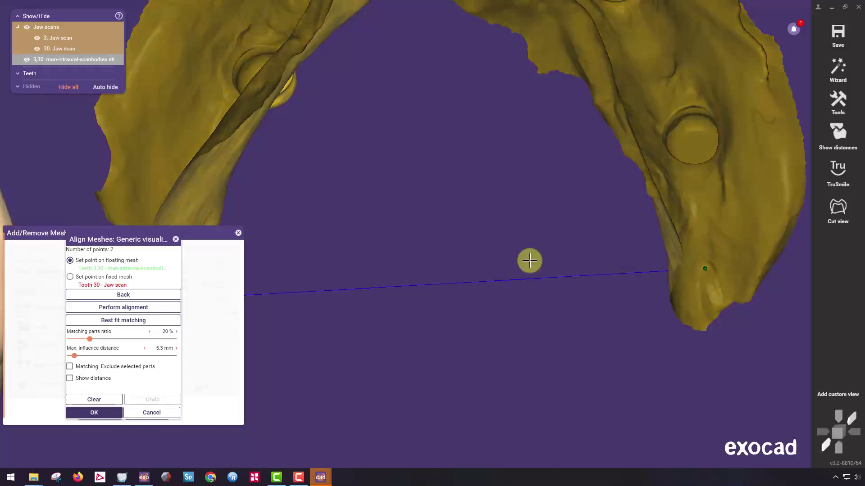
{"action": "middle_click_drag", "start_coordinate": [405, 237], "coordinate": [573, 247]}
{"action": "right_click_drag", "start_coordinate": [573, 246], "coordinate": [575, 249]}
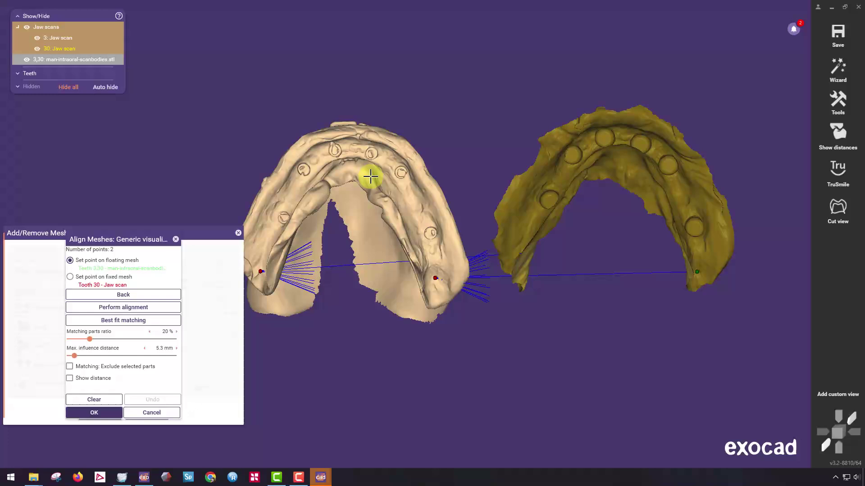
{"action": "scroll", "coordinate": [649, 149], "scroll_direction": "up", "scroll_amount": 4}
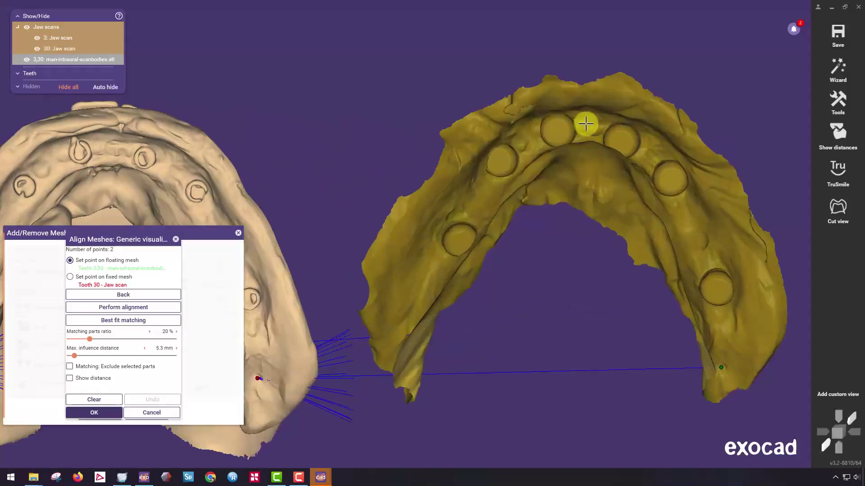
{"action": "right_click_drag", "start_coordinate": [406, 132], "coordinate": [473, 124]}
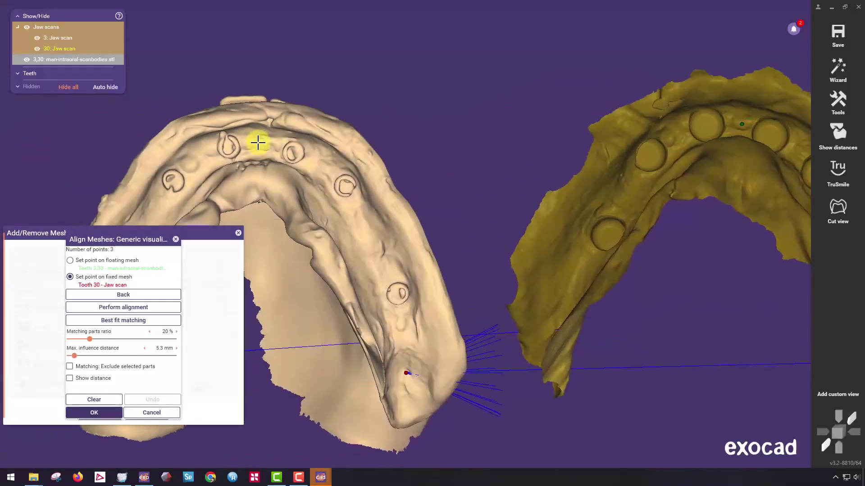
{"action": "left_click", "coordinate": [261, 144]}
Orbit both arches and place the fourth matching point on the beige jaw scan.
{"action": "scroll", "coordinate": [477, 173], "scroll_direction": "down", "scroll_amount": 3}
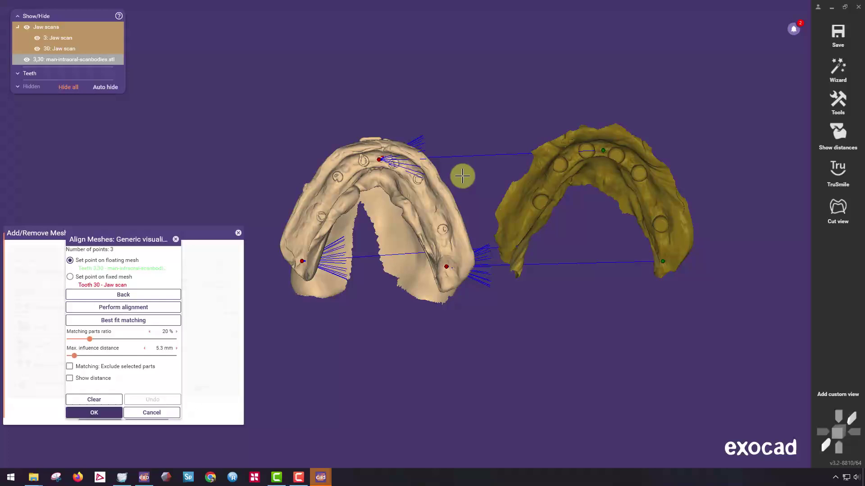
{"action": "middle_click_drag", "start_coordinate": [462, 176], "coordinate": [522, 158]}
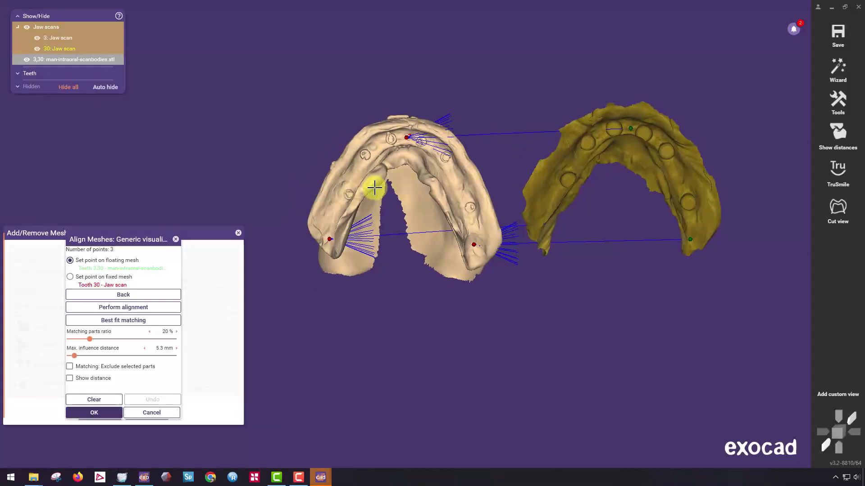
{"action": "scroll", "coordinate": [373, 188], "scroll_direction": "up", "scroll_amount": 5}
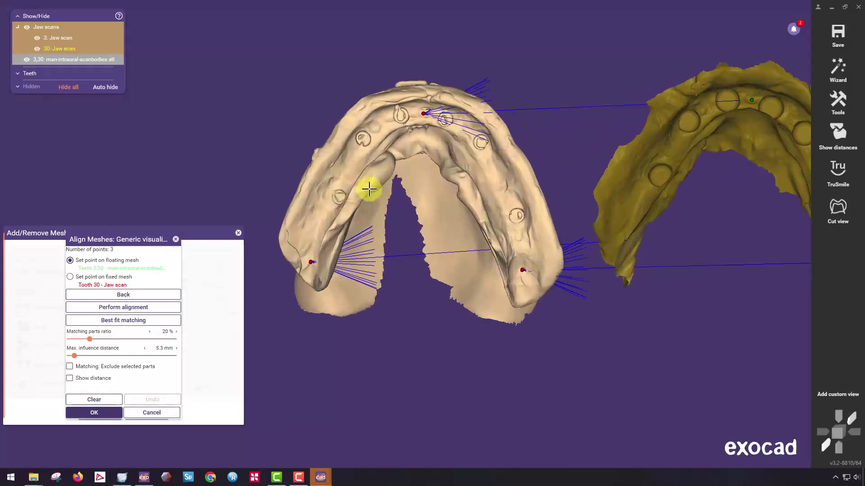
{"action": "scroll", "coordinate": [579, 187], "scroll_direction": "down", "scroll_amount": 3}
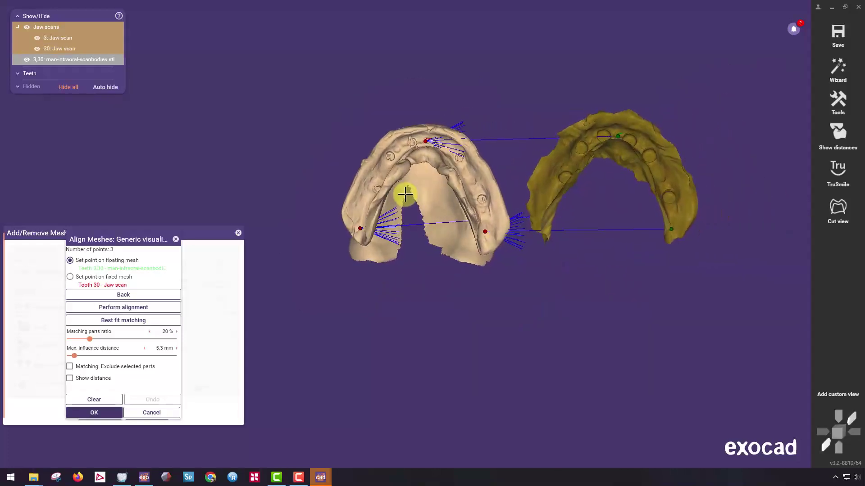
{"action": "scroll", "coordinate": [508, 167], "scroll_direction": "up", "scroll_amount": 3}
{"action": "right_click_drag", "start_coordinate": [508, 167], "coordinate": [597, 172]}
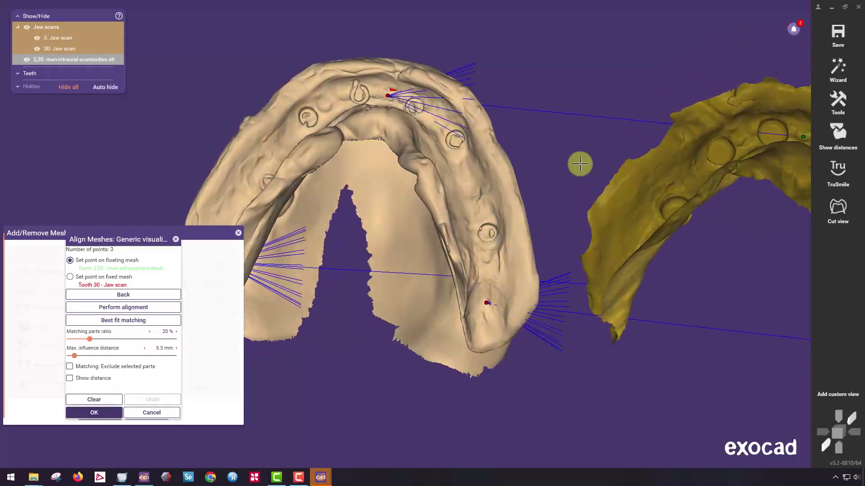
{"action": "right_click_drag", "start_coordinate": [743, 158], "coordinate": [562, 164]}
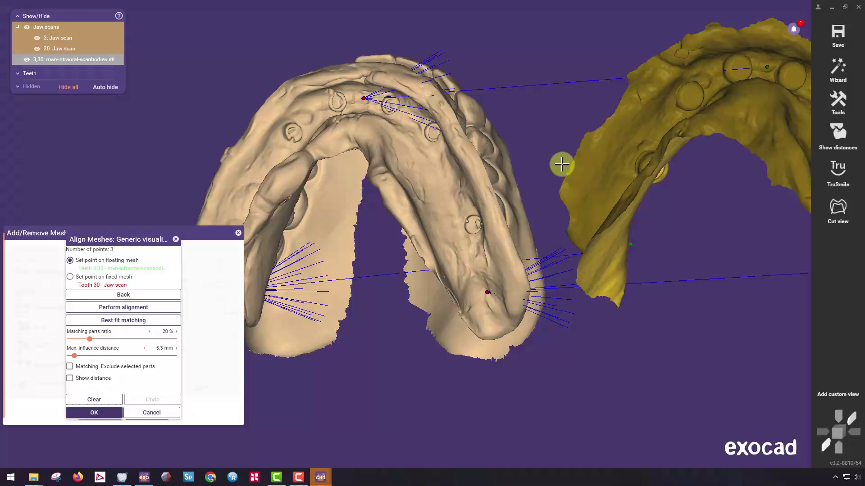
{"action": "right_click_drag", "start_coordinate": [577, 126], "coordinate": [579, 166]}
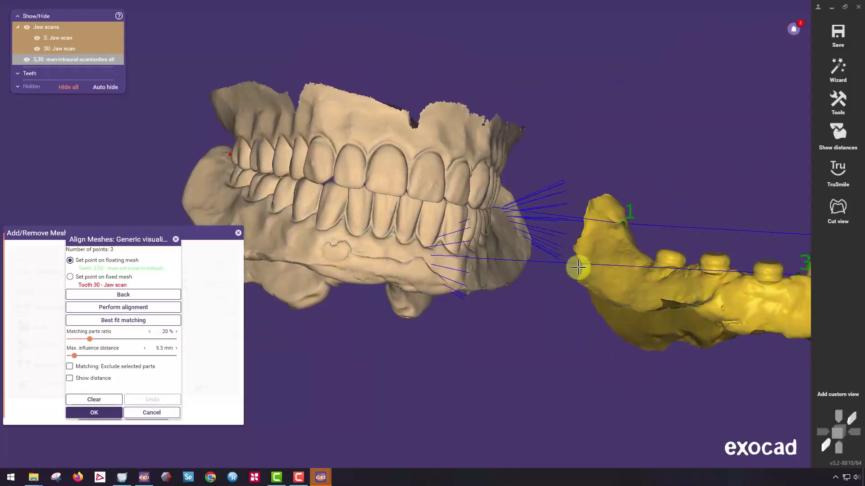
{"action": "right_click_drag", "start_coordinate": [575, 264], "coordinate": [244, 219]}
{"action": "right_click_drag", "start_coordinate": [453, 271], "coordinate": [567, 253]}
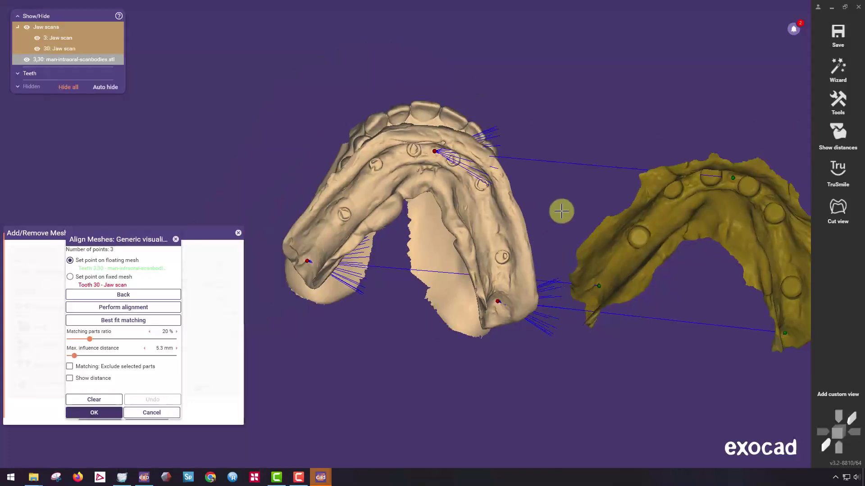
{"action": "right_click_drag", "start_coordinate": [562, 218], "coordinate": [562, 206]}
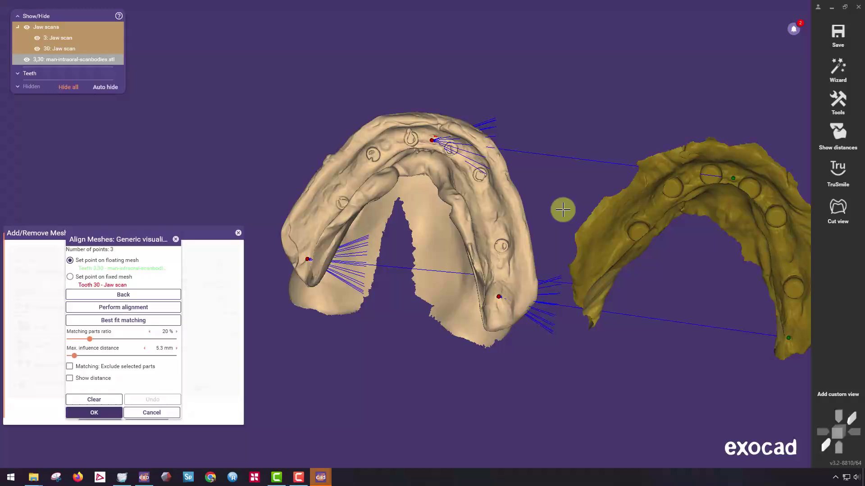
{"action": "scroll", "coordinate": [603, 202], "scroll_direction": "up", "scroll_amount": 3}
{"action": "scroll", "coordinate": [653, 219], "scroll_direction": "up", "scroll_amount": 3}
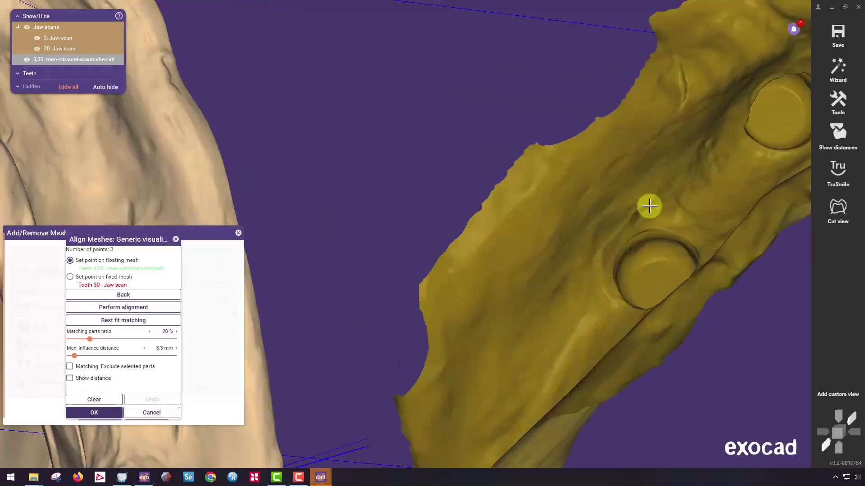
{"action": "scroll", "coordinate": [600, 193], "scroll_direction": "up", "scroll_amount": 3}
{"action": "scroll", "coordinate": [531, 108], "scroll_direction": "down", "scroll_amount": 3}
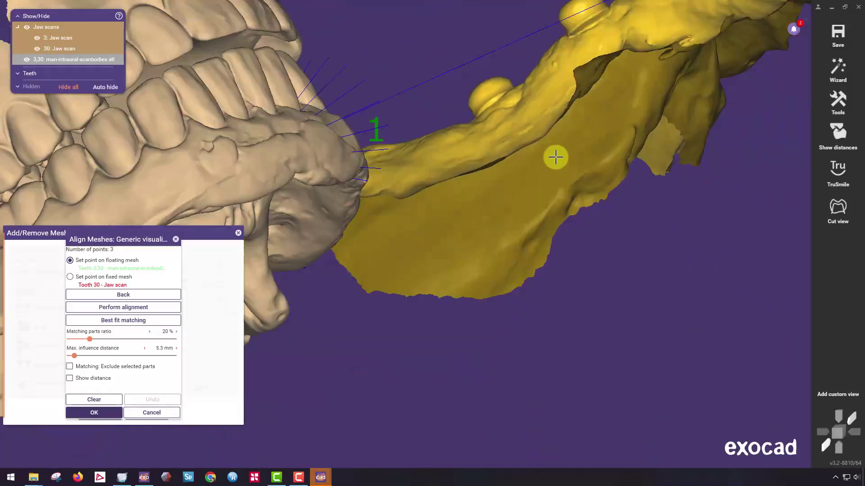
{"action": "scroll", "coordinate": [552, 151], "scroll_direction": "up", "scroll_amount": 3}
{"action": "right_click_drag", "start_coordinate": [400, 120], "coordinate": [319, 150]}
{"action": "scroll", "coordinate": [509, 140], "scroll_direction": "up", "scroll_amount": 3}
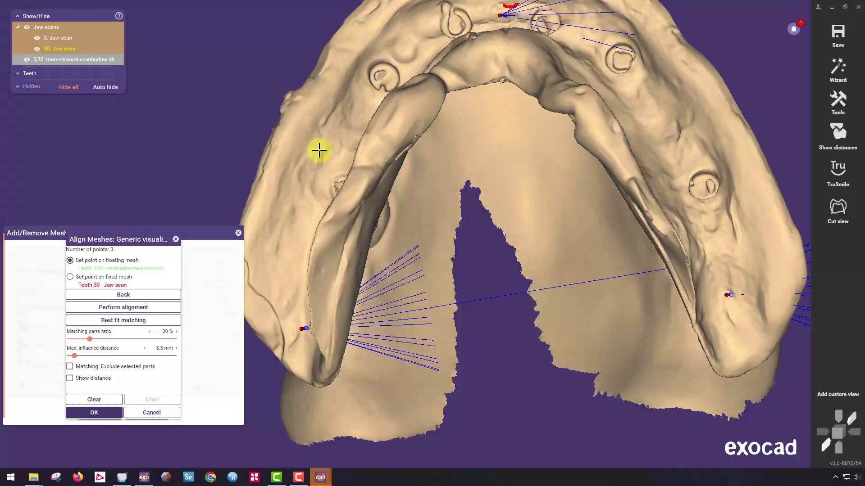
{"action": "scroll", "coordinate": [574, 142], "scroll_direction": "down", "scroll_amount": 3}
{"action": "scroll", "coordinate": [473, 131], "scroll_direction": "up", "scroll_amount": 4}
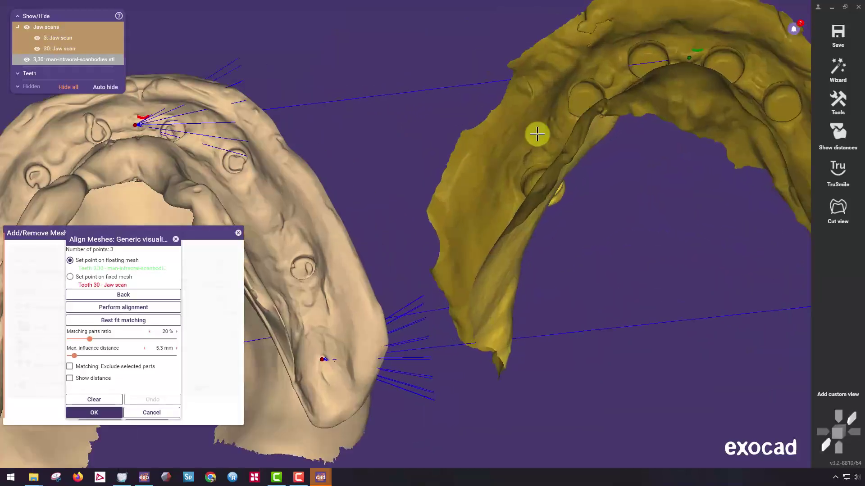
{"action": "right_click_drag", "start_coordinate": [342, 132], "coordinate": [618, 101]}
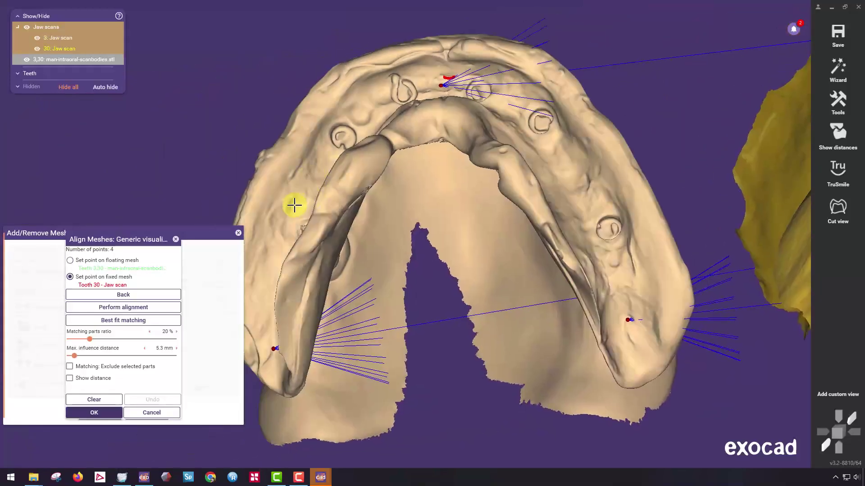
{"action": "left_click", "coordinate": [293, 206]}
Place the fifth matching point on the jaw scan so Number of points reads 5.
{"action": "scroll", "coordinate": [539, 179], "scroll_direction": "down", "scroll_amount": 3}
{"action": "right_click_drag", "start_coordinate": [587, 129], "coordinate": [482, 105]}
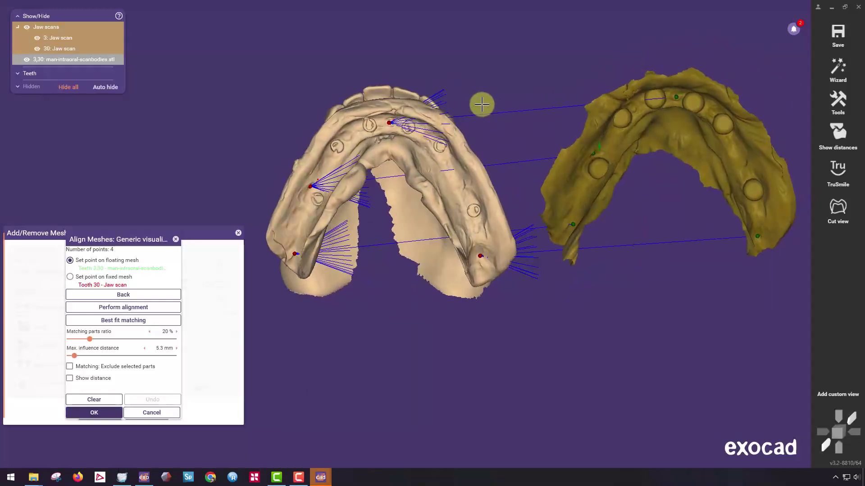
{"action": "scroll", "coordinate": [748, 174], "scroll_direction": "up", "scroll_amount": 4}
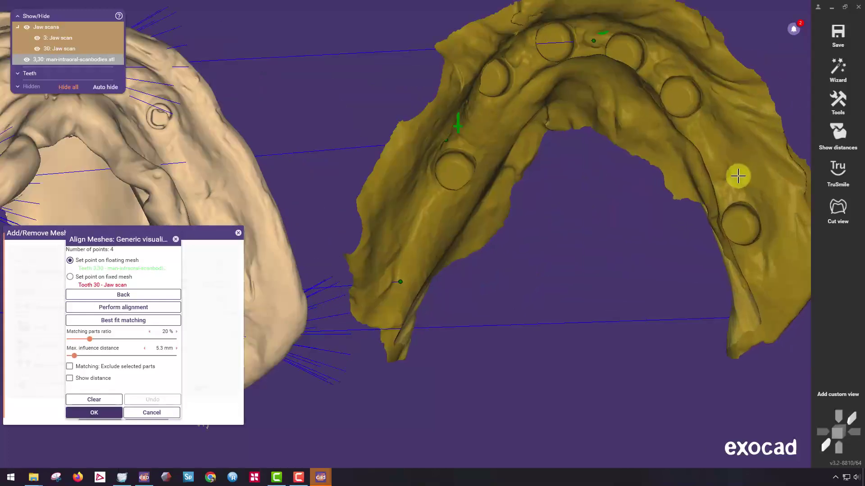
{"action": "scroll", "coordinate": [598, 170], "scroll_direction": "down", "scroll_amount": 4}
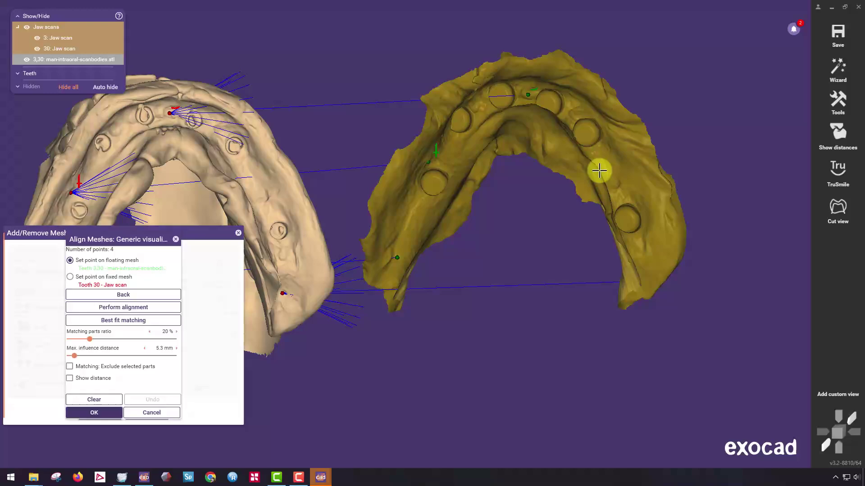
{"action": "right_click_drag", "start_coordinate": [598, 169], "coordinate": [598, 161]}
{"action": "scroll", "coordinate": [594, 319], "scroll_direction": "up", "scroll_amount": 4}
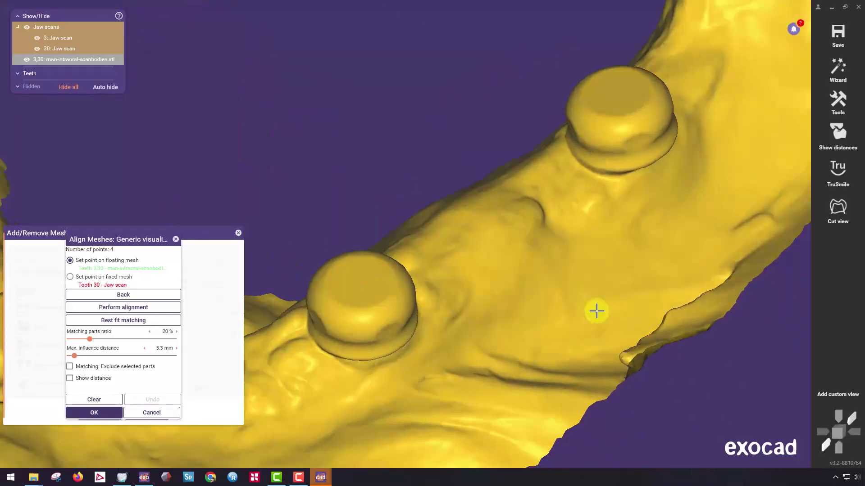
{"action": "right_click_drag", "start_coordinate": [596, 311], "coordinate": [521, 200]}
{"action": "scroll", "coordinate": [272, 199], "scroll_direction": "down", "scroll_amount": 4}
{"action": "right_click_drag", "start_coordinate": [272, 199], "coordinate": [526, 329]}
{"action": "scroll", "coordinate": [489, 195], "scroll_direction": "up", "scroll_amount": 5}
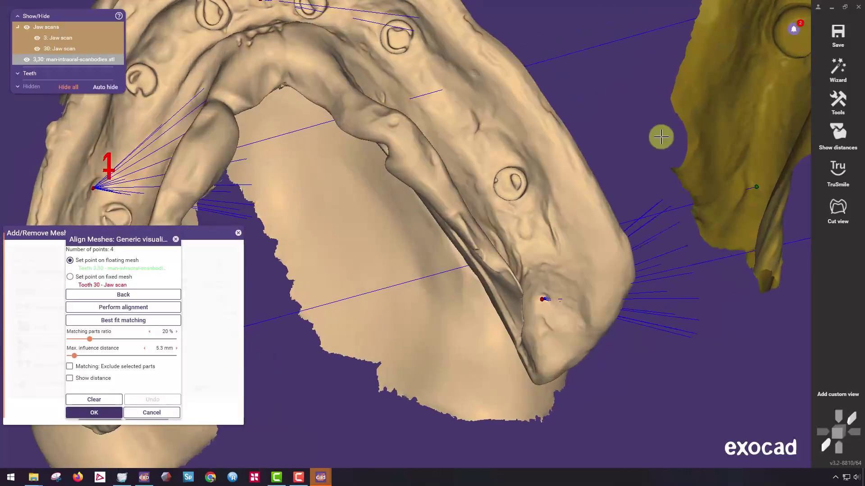
{"action": "scroll", "coordinate": [525, 216], "scroll_direction": "down", "scroll_amount": 5}
{"action": "right_click_drag", "start_coordinate": [525, 216], "coordinate": [630, 139]}
{"action": "right_click_drag", "start_coordinate": [347, 116], "coordinate": [390, 217]}
{"action": "left_click", "coordinate": [393, 220]}
{"action": "scroll", "coordinate": [500, 147], "scroll_direction": "down", "scroll_amount": 5}
{"action": "right_click_drag", "start_coordinate": [500, 147], "coordinate": [485, 125]}
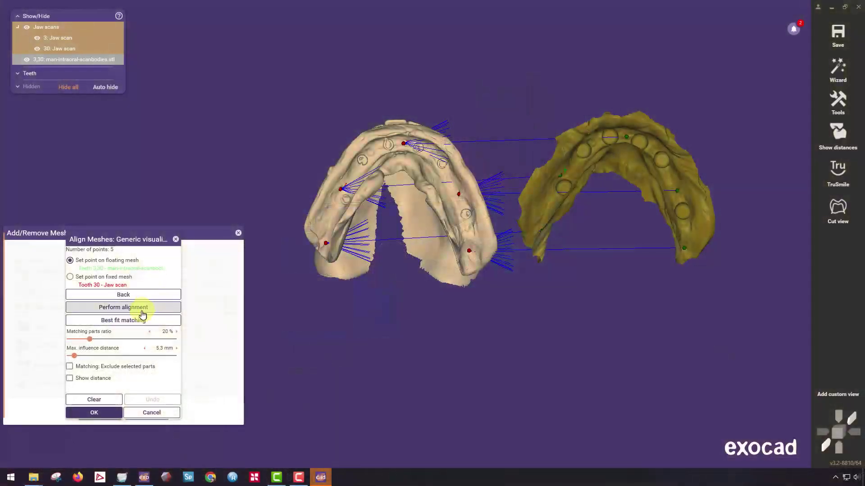
Perform the alignment of the scan-body scan and refine it with Best fit matching.
{"action": "left_click", "coordinate": [123, 308]}
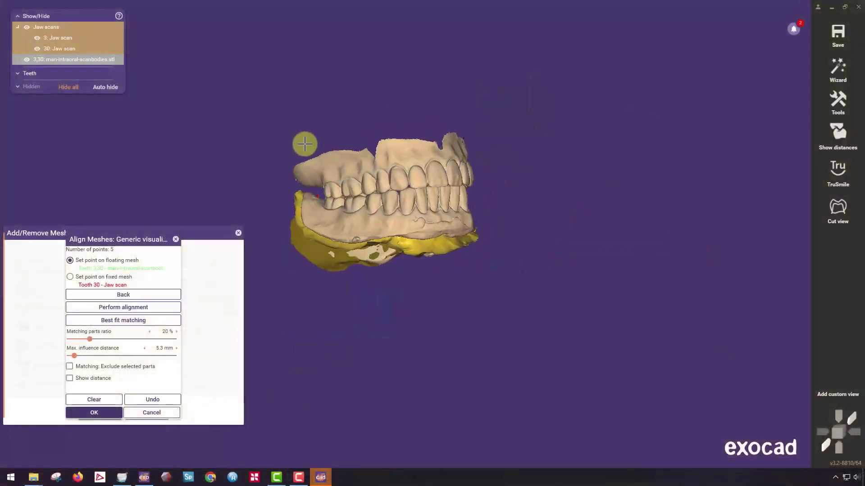
{"action": "right_click_drag", "start_coordinate": [305, 144], "coordinate": [500, 352]}
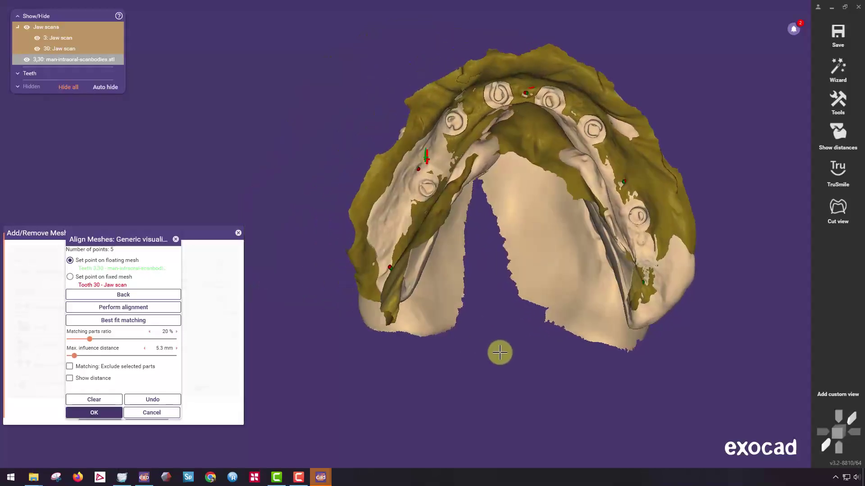
{"action": "left_click", "coordinate": [147, 320]}
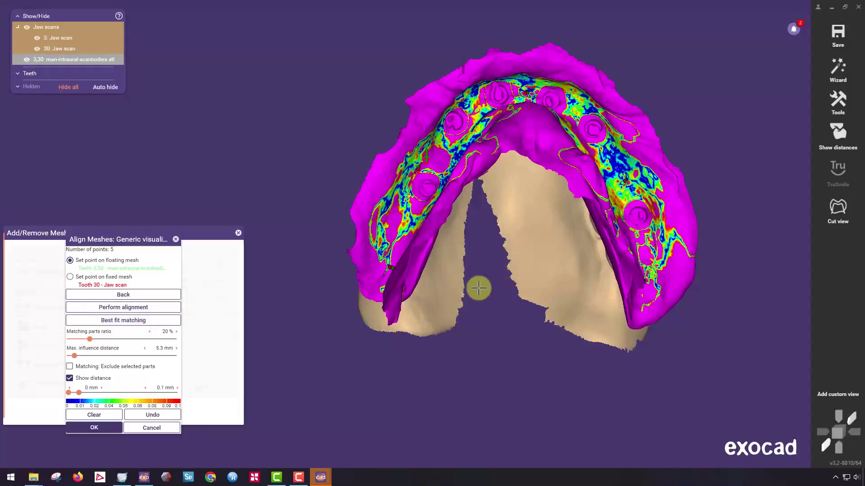
{"action": "right_click_drag", "start_coordinate": [479, 288], "coordinate": [452, 319]}
{"action": "scroll", "coordinate": [452, 318], "scroll_direction": "up", "scroll_amount": 5}
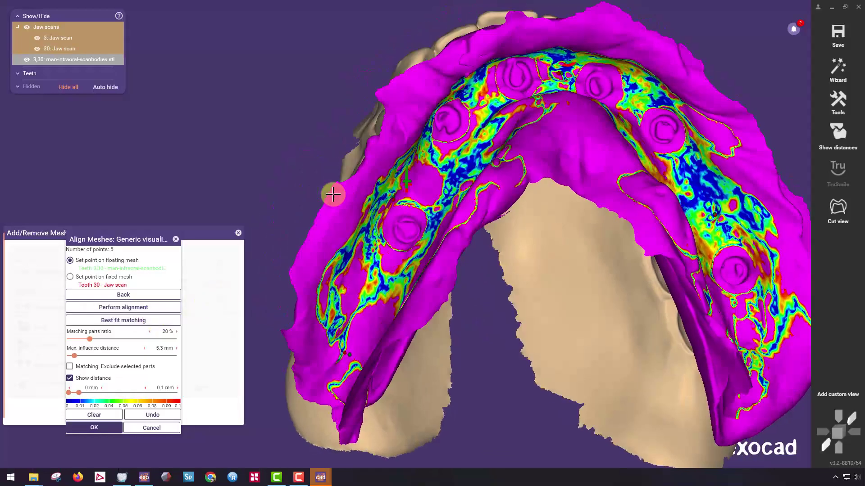
{"action": "right_click_drag", "start_coordinate": [332, 194], "coordinate": [486, 269]}
{"action": "scroll", "coordinate": [486, 269], "scroll_direction": "up", "scroll_amount": 4}
{"action": "scroll", "coordinate": [486, 270], "scroll_direction": "down", "scroll_amount": 4}
{"action": "scroll", "coordinate": [486, 269], "scroll_direction": "up", "scroll_amount": 4}
{"action": "scroll", "coordinate": [485, 270], "scroll_direction": "down", "scroll_amount": 5}
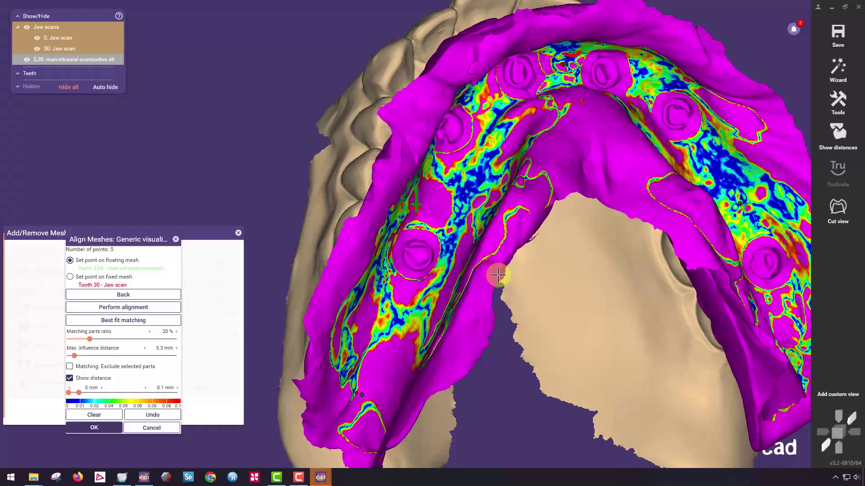
{"action": "right_click_drag", "start_coordinate": [543, 296], "coordinate": [521, 314]}
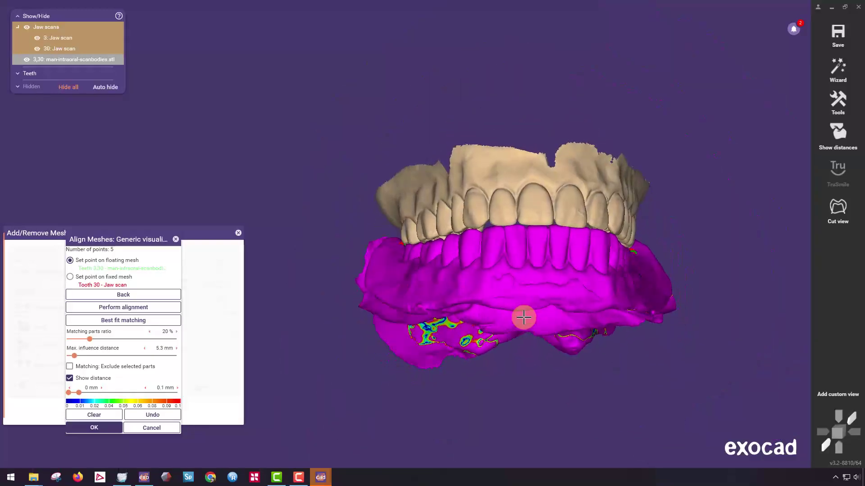
{"action": "scroll", "coordinate": [531, 301], "scroll_direction": "up", "scroll_amount": 3}
Hide the 3: Jaw scan and fade the 30: Jaw scan to check the fit, ending at 73% opacity.
{"action": "mouse_move", "coordinate": [88, 63]}
{"action": "left_mouse_down"}
{"action": "mouse_move", "coordinate": [63, 68]}
{"action": "mouse_move", "coordinate": [82, 50]}
{"action": "left_mouse_up"}
{"action": "right_click_drag", "start_coordinate": [254, 167], "coordinate": [270, 85]}
{"action": "left_click", "coordinate": [38, 38]}
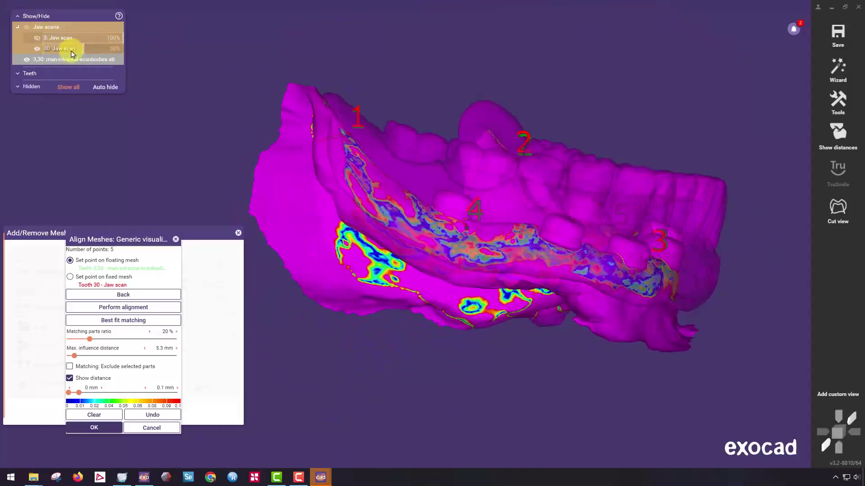
{"action": "left_click", "coordinate": [37, 48]}
{"action": "right_click_drag", "start_coordinate": [603, 149], "coordinate": [517, 169]}
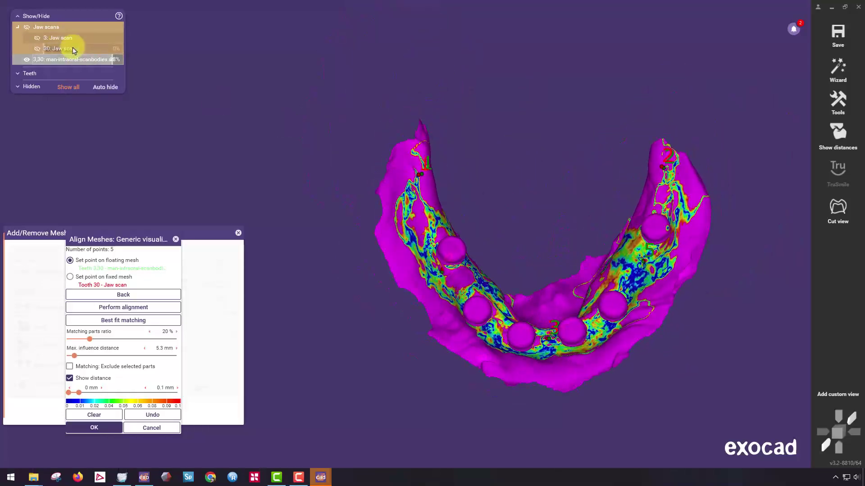
{"action": "left_click_drag", "start_coordinate": [74, 50], "coordinate": [135, 50]}
{"action": "right_click_drag", "start_coordinate": [468, 193], "coordinate": [475, 210]}
{"action": "left_click_drag", "start_coordinate": [82, 50], "coordinate": [72, 50]}
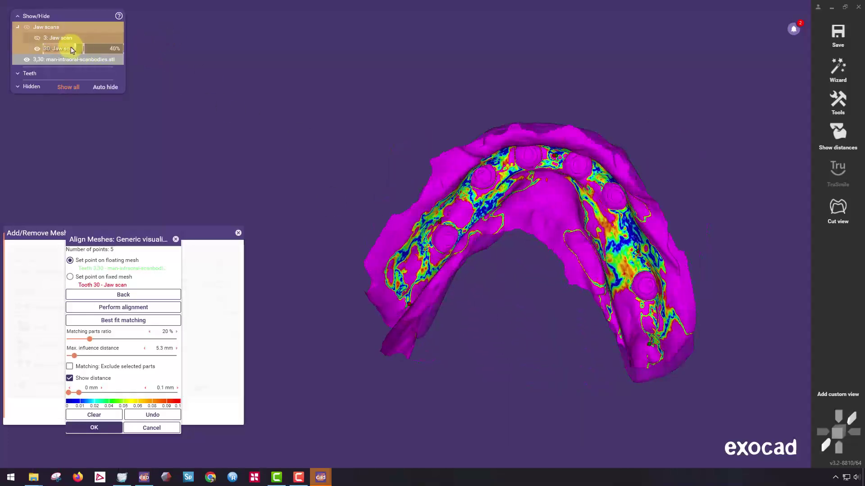
{"action": "right_click_drag", "start_coordinate": [433, 68], "coordinate": [264, 212]}
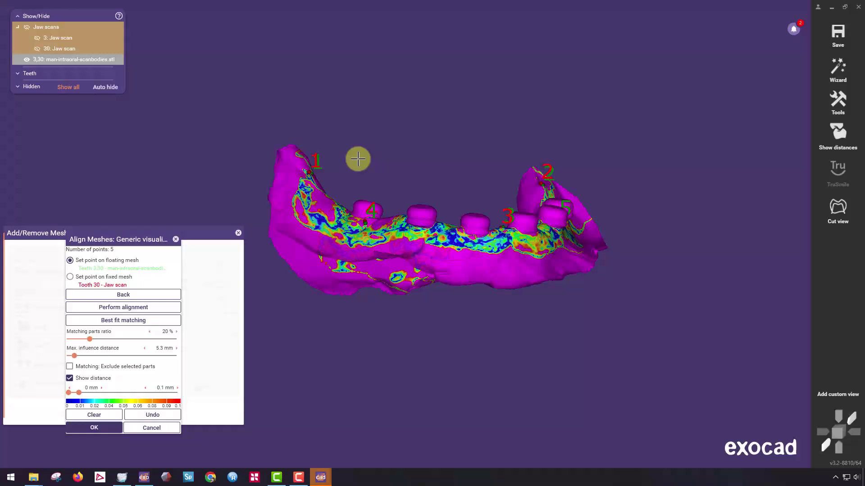
{"action": "right_click_drag", "start_coordinate": [358, 158], "coordinate": [818, 198]}
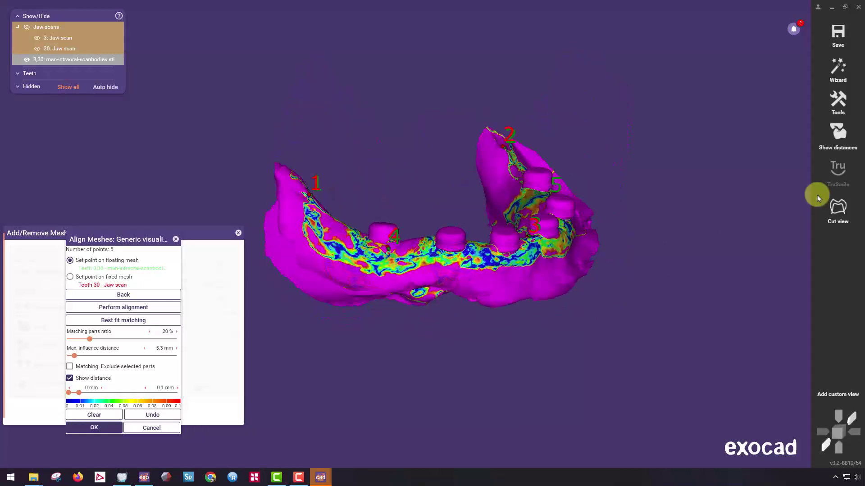
{"action": "left_click_drag", "start_coordinate": [115, 49], "coordinate": [100, 54]}
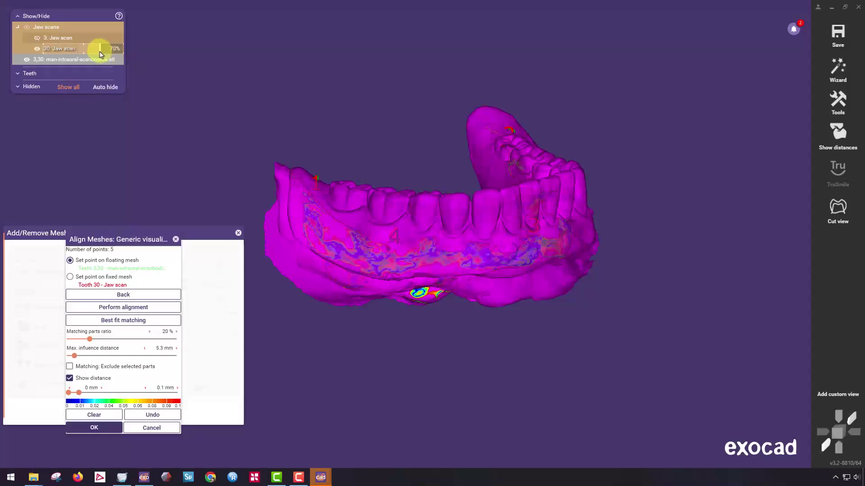
Cut a two-point cross-section through the jaw to inspect the fit, then close the cut view.
{"action": "left_click", "coordinate": [548, 233]}
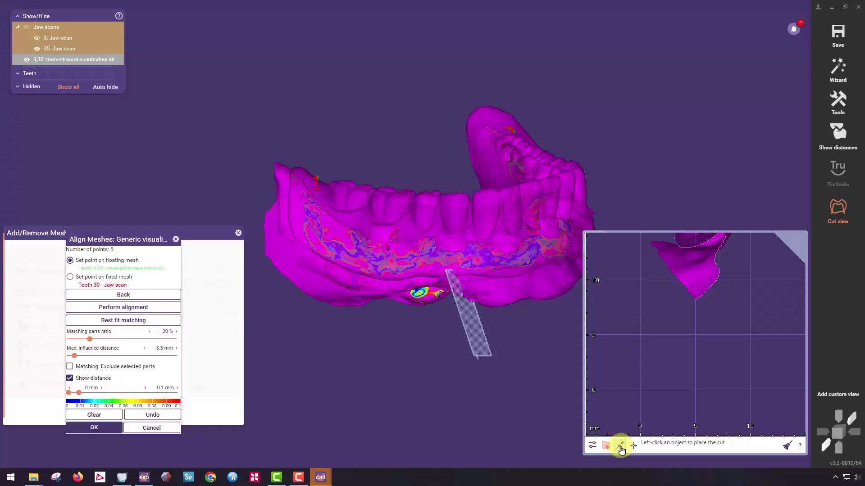
{"action": "left_click", "coordinate": [449, 265]}
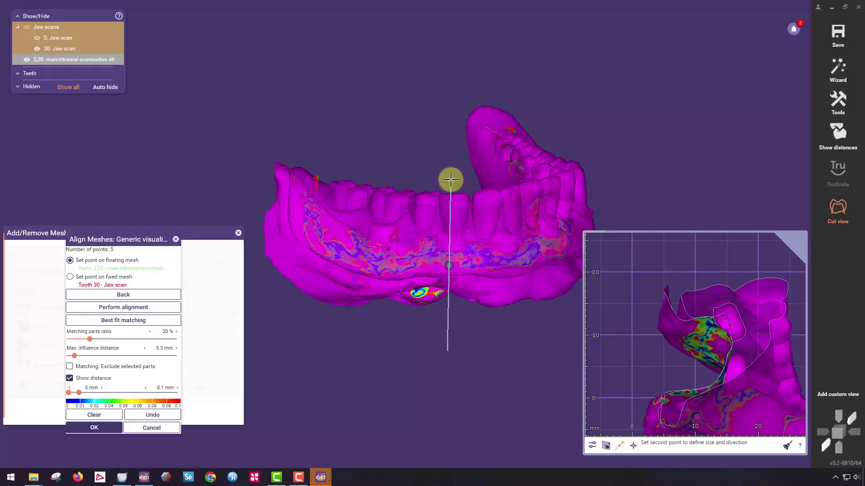
{"action": "left_click", "coordinate": [447, 305]}
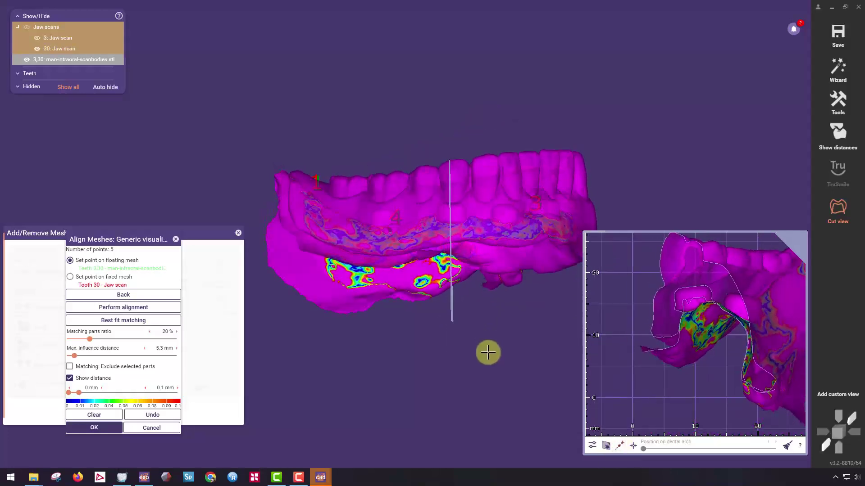
{"action": "scroll", "coordinate": [739, 316], "scroll_direction": "up", "scroll_amount": 2}
{"action": "scroll", "coordinate": [676, 327], "scroll_direction": "up", "scroll_amount": 2}
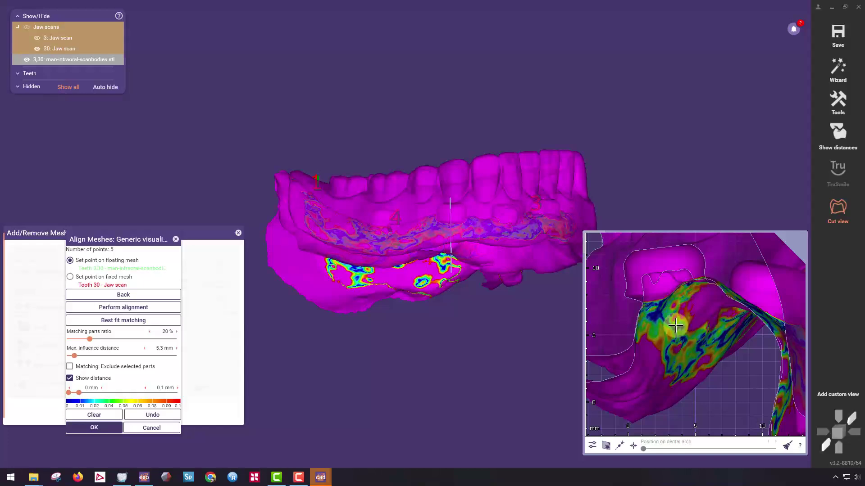
{"action": "scroll", "coordinate": [644, 309], "scroll_direction": "up", "scroll_amount": 2}
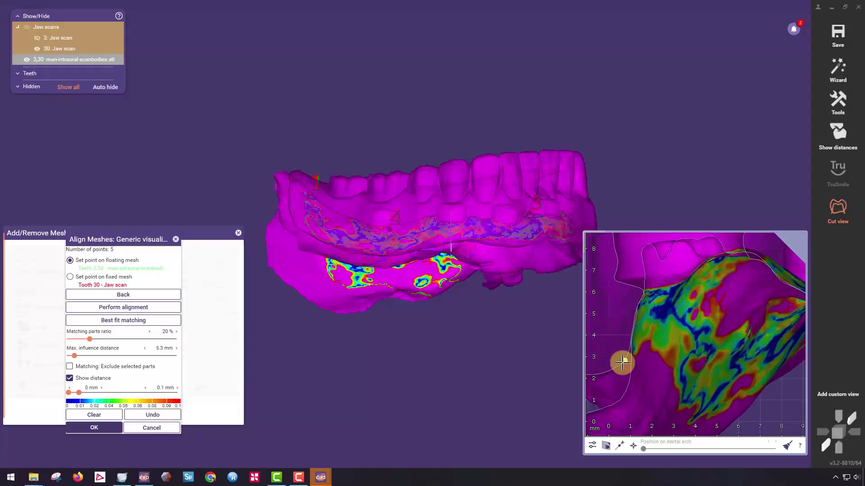
{"action": "scroll", "coordinate": [731, 284], "scroll_direction": "down", "scroll_amount": 2}
{"action": "scroll", "coordinate": [721, 390], "scroll_direction": "down", "scroll_amount": 2}
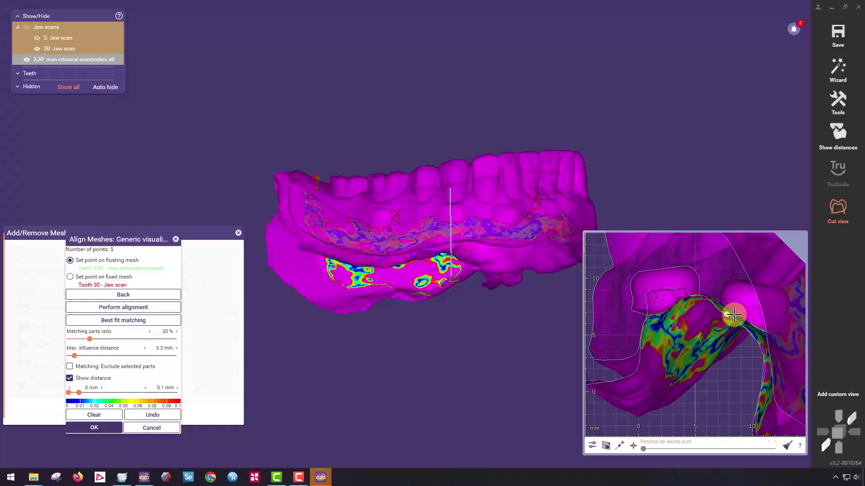
{"action": "mouse_move", "coordinate": [513, 328]}
{"action": "right_mouse_down"}
{"action": "mouse_move", "coordinate": [529, 336]}
{"action": "mouse_move", "coordinate": [511, 324]}
{"action": "right_mouse_up"}
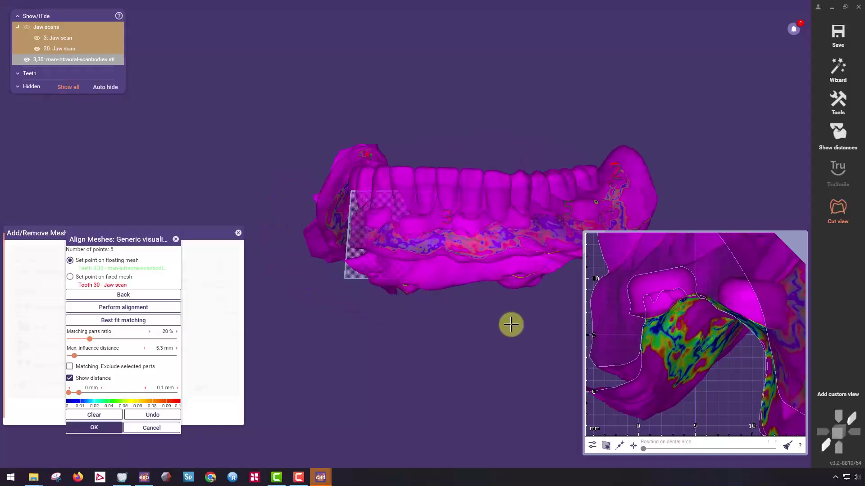
{"action": "left_click", "coordinate": [841, 211]}
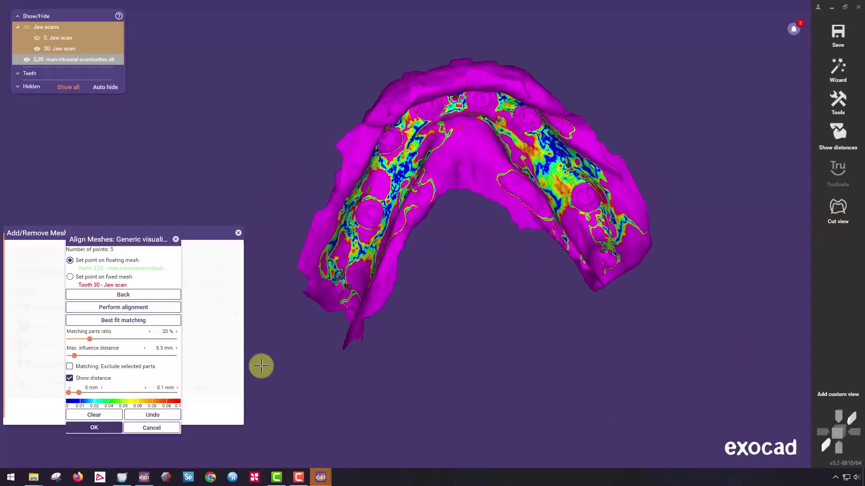
Accept the scan-body alignment and finish Add/Remove Mesh with OK.
{"action": "left_click", "coordinate": [109, 428]}
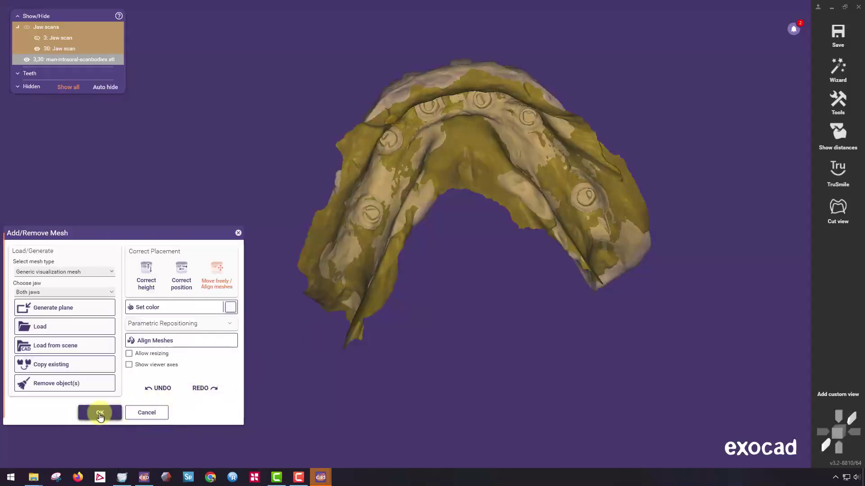
{"action": "left_click", "coordinate": [100, 413]}
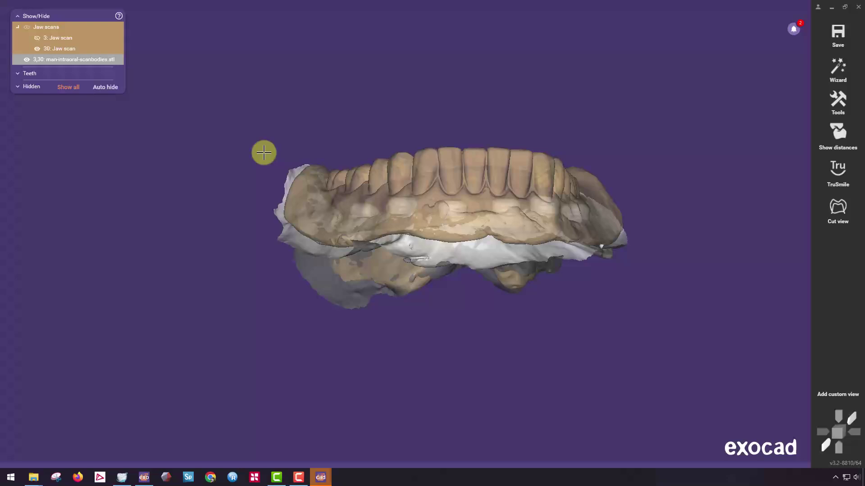
{"action": "right_click_drag", "start_coordinate": [438, 149], "coordinate": [452, 165]}
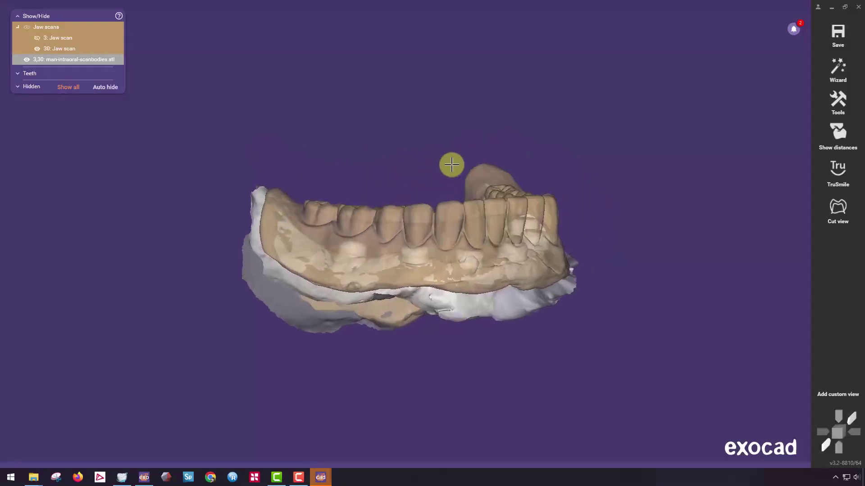
Toggle and fade the 30: Jaw scan to check the fit, ending with lowered opacity.
{"action": "left_click", "coordinate": [51, 50]}
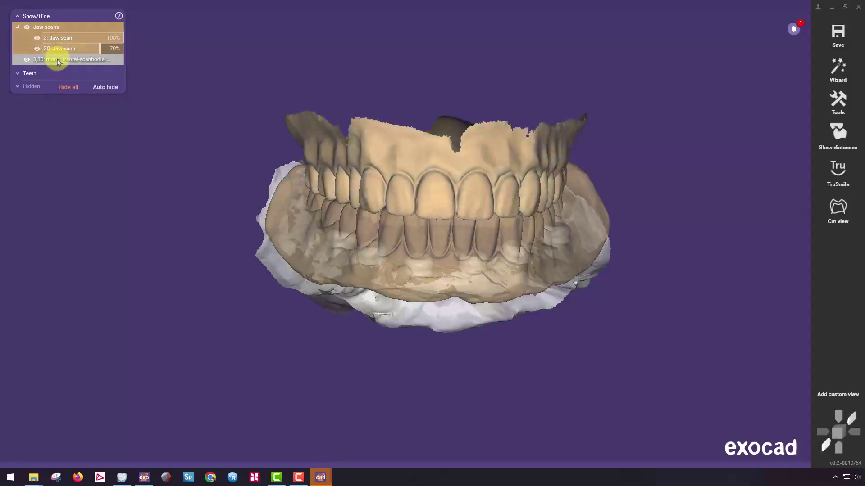
{"action": "left_click", "coordinate": [37, 48]}
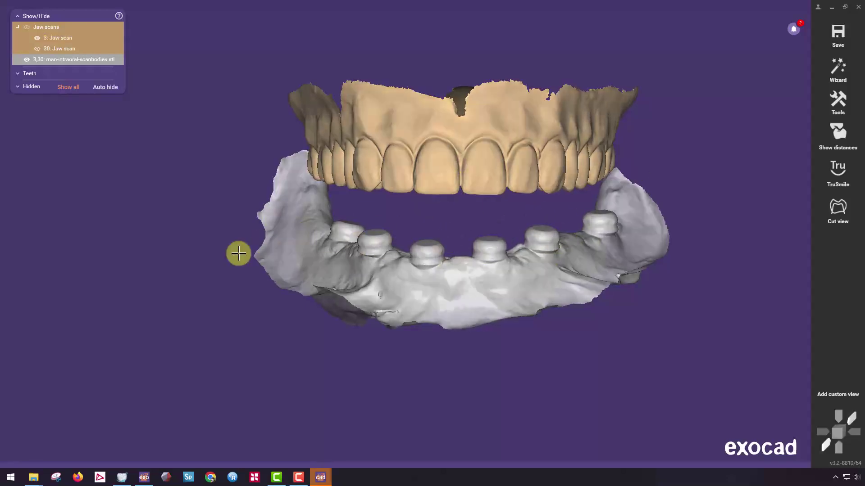
{"action": "mouse_move", "coordinate": [40, 48]}
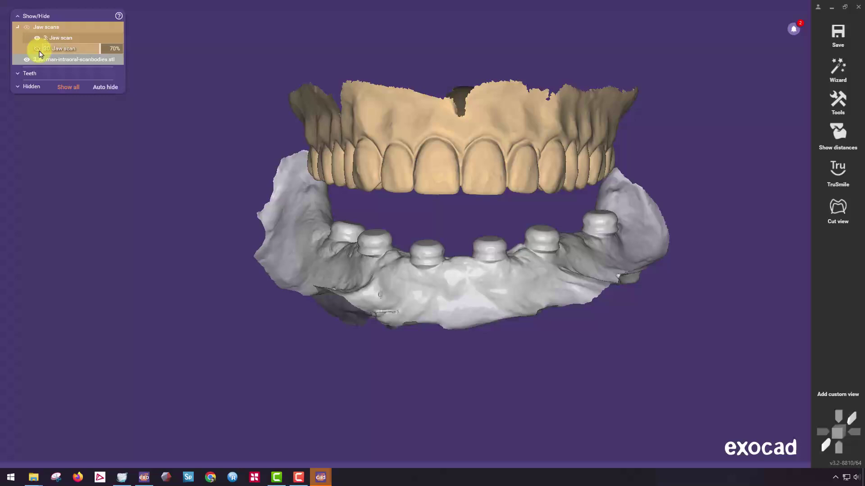
{"action": "left_click_drag", "start_coordinate": [46, 52], "coordinate": [208, 284]}
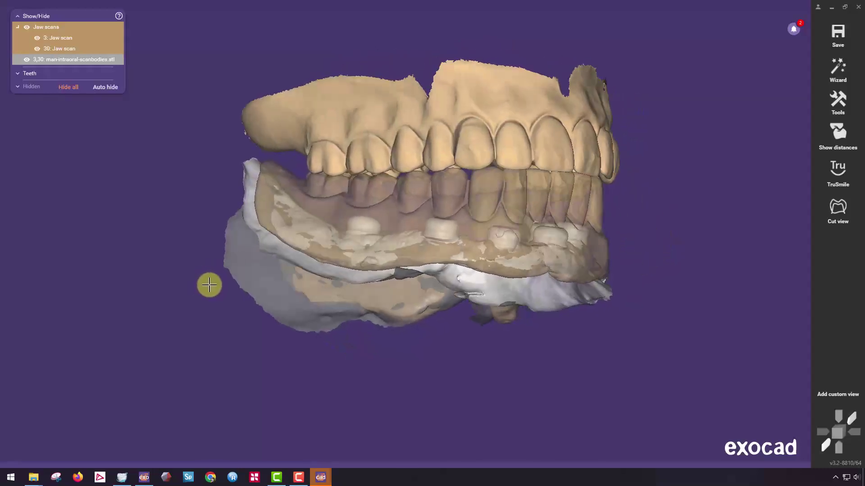
{"action": "left_click", "coordinate": [39, 51]}
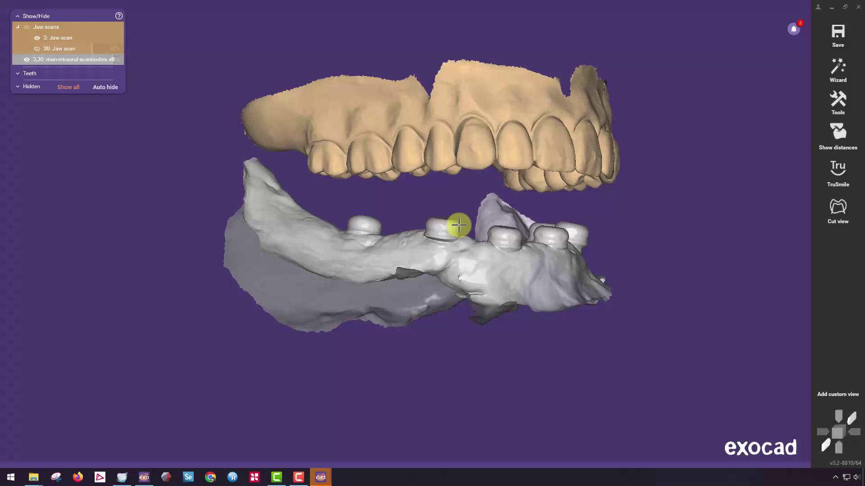
{"action": "right_click_drag", "start_coordinate": [458, 224], "coordinate": [497, 266]}
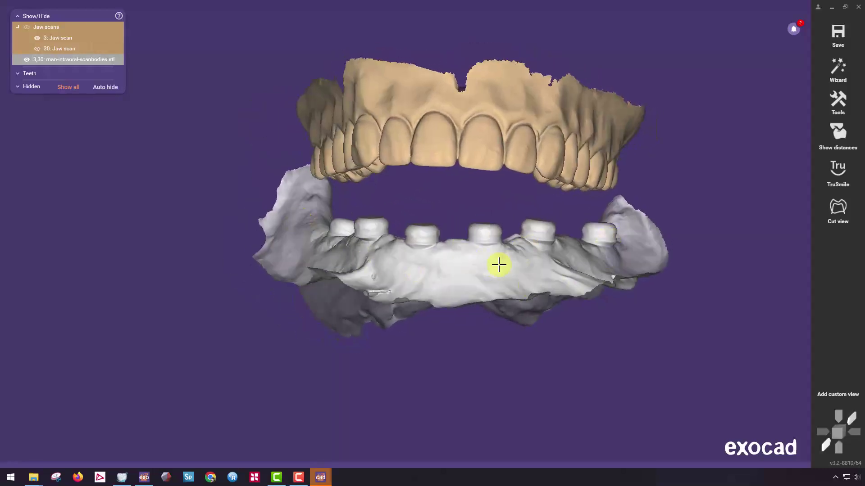
{"action": "right_click_drag", "start_coordinate": [179, 290], "coordinate": [637, 250]}
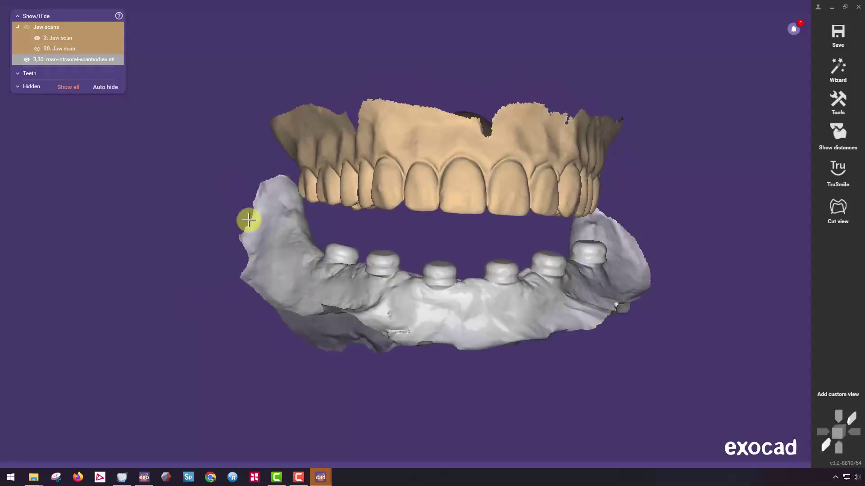
{"action": "mouse_move", "coordinate": [64, 33]}
{"action": "left_click", "coordinate": [67, 53]}
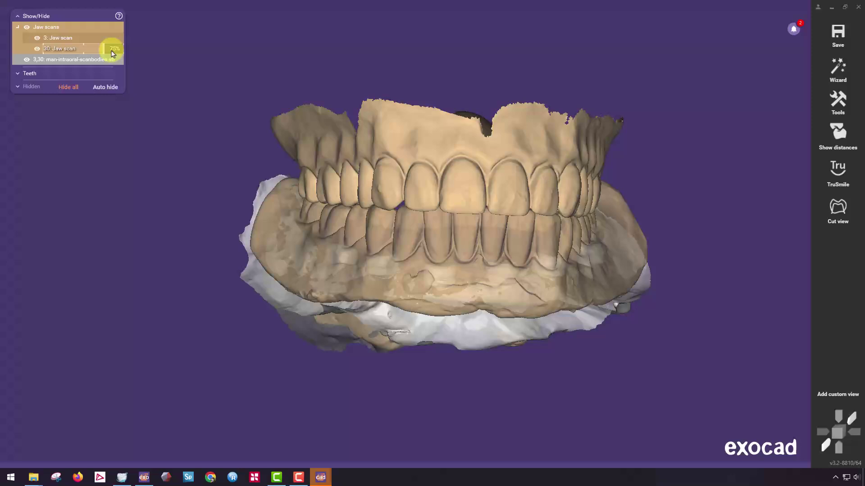
{"action": "left_click_drag", "start_coordinate": [112, 53], "coordinate": [27, 54]}
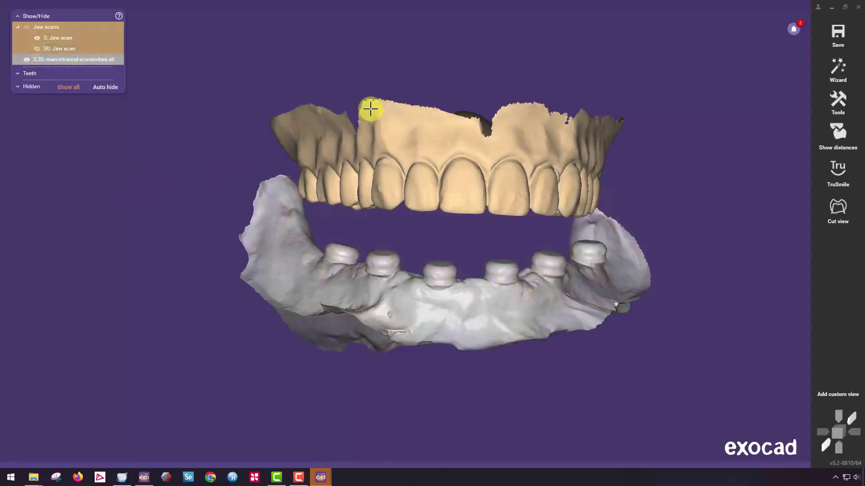
Hide the 3: Jaw scan and, via Save scene as, create an 'exocad aligned scans' folder in Desktop > LOCATOR FIXED Training > BM.
{"action": "left_click", "coordinate": [37, 38]}
{"action": "right_click_drag", "start_coordinate": [239, 218], "coordinate": [549, 269]}
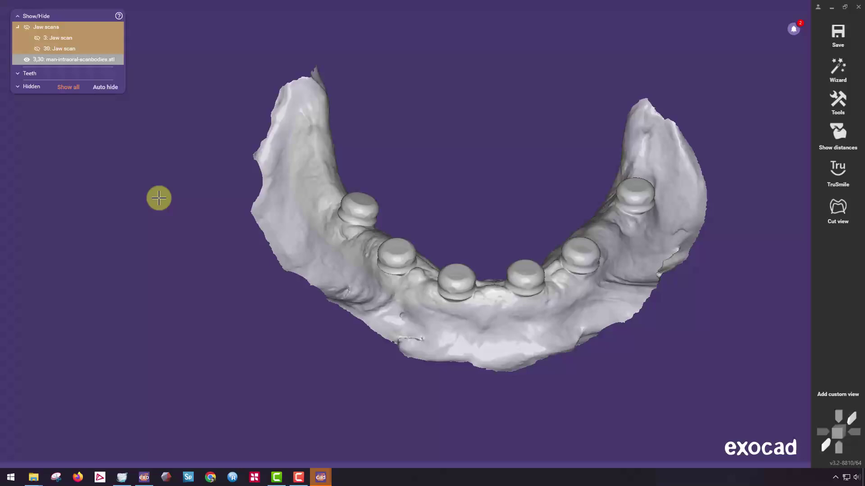
{"action": "right_click", "coordinate": [200, 109]}
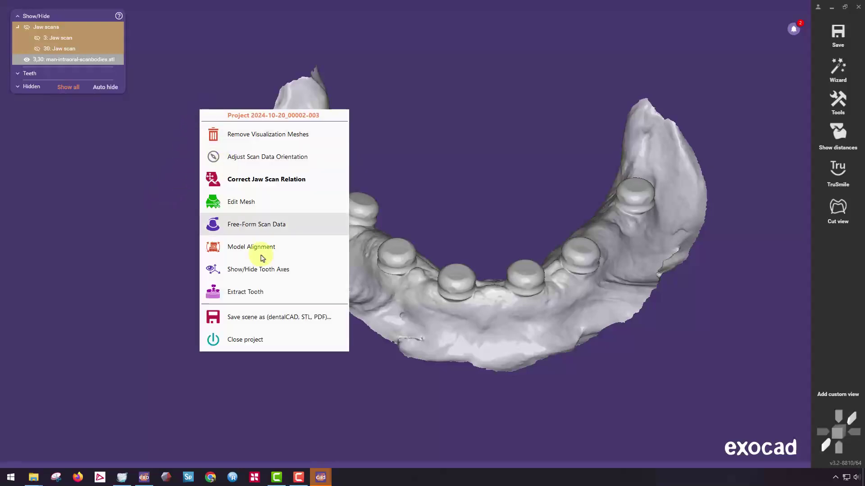
{"action": "left_click", "coordinate": [262, 319]}
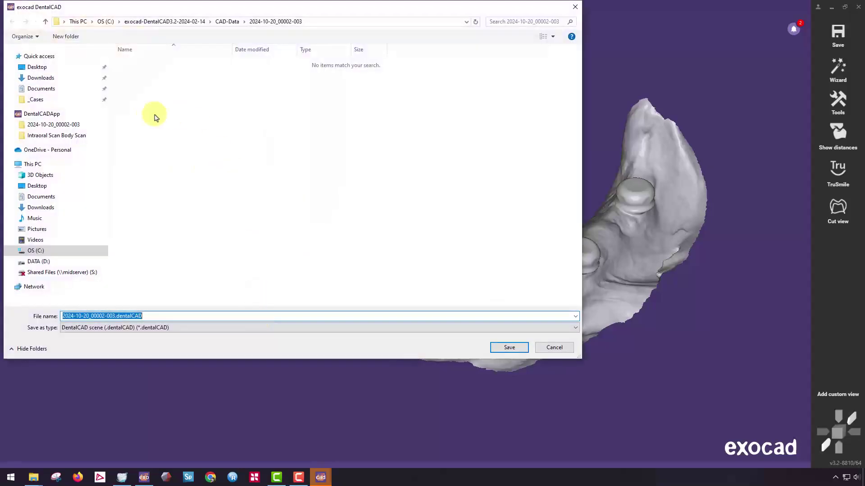
{"action": "left_click", "coordinate": [50, 68]}
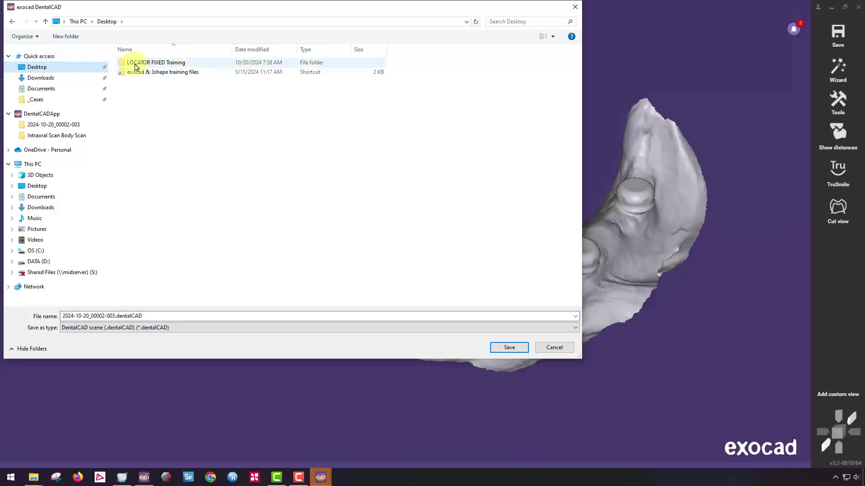
{"action": "double_click", "coordinate": [136, 64]}
{"action": "double_click", "coordinate": [130, 62]}
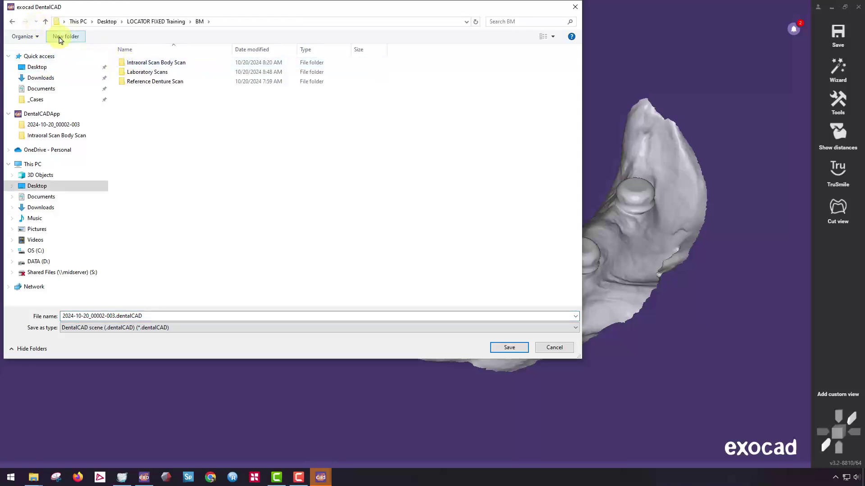
{"action": "left_click", "coordinate": [63, 39]}
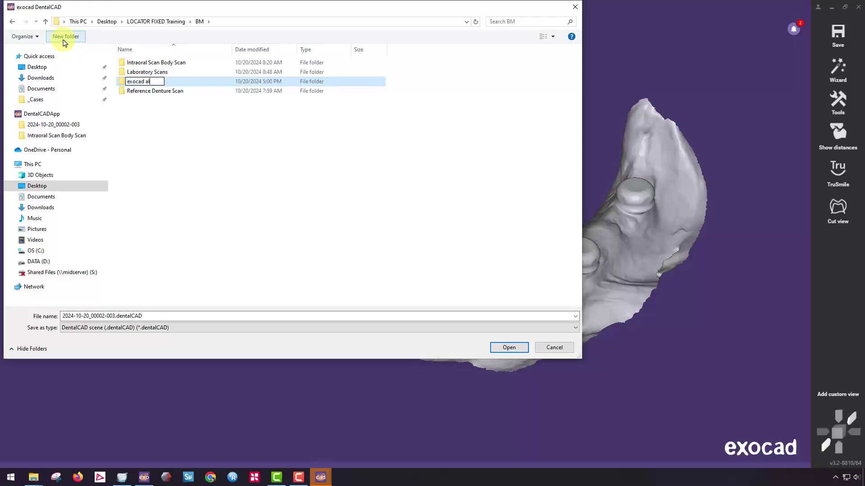
{"action": "type", "text": "exocad aligned scans"}
{"action": "key", "text": "Return"}
{"action": "key", "text": "Return"}
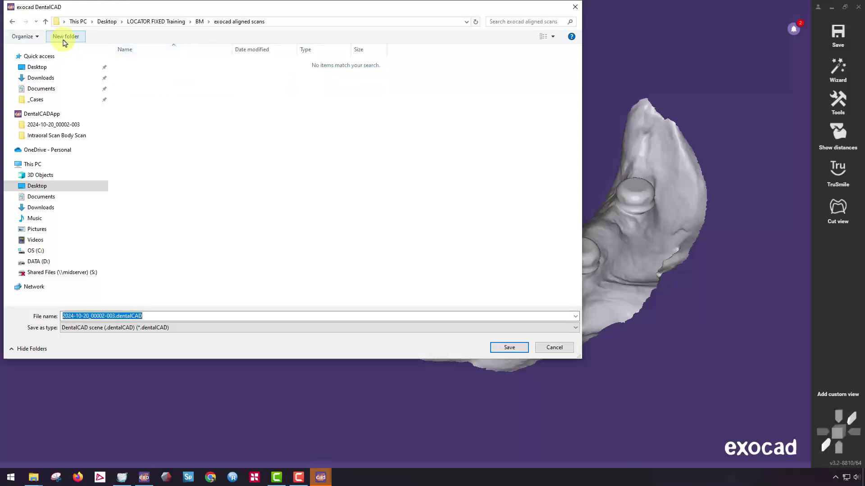
Save the visible scan-body mesh as Plain STL 'man-jawscan-scanbodies' using the original coordinate system.
{"action": "left_click", "coordinate": [87, 328]}
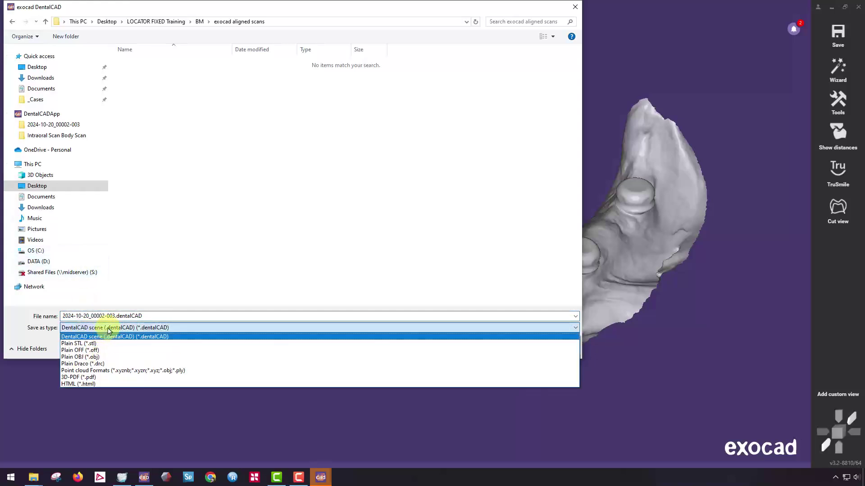
{"action": "left_click", "coordinate": [90, 328]}
{"action": "left_click", "coordinate": [75, 328]}
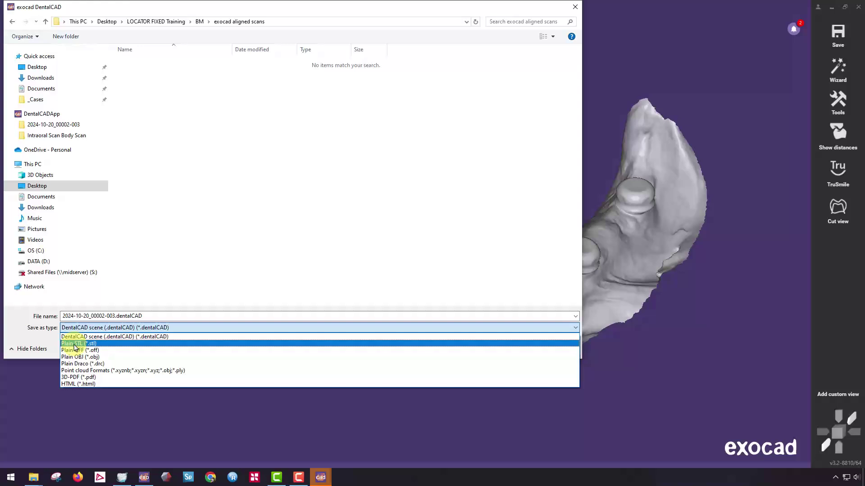
{"action": "left_click", "coordinate": [75, 347]}
{"action": "left_click", "coordinate": [82, 318]}
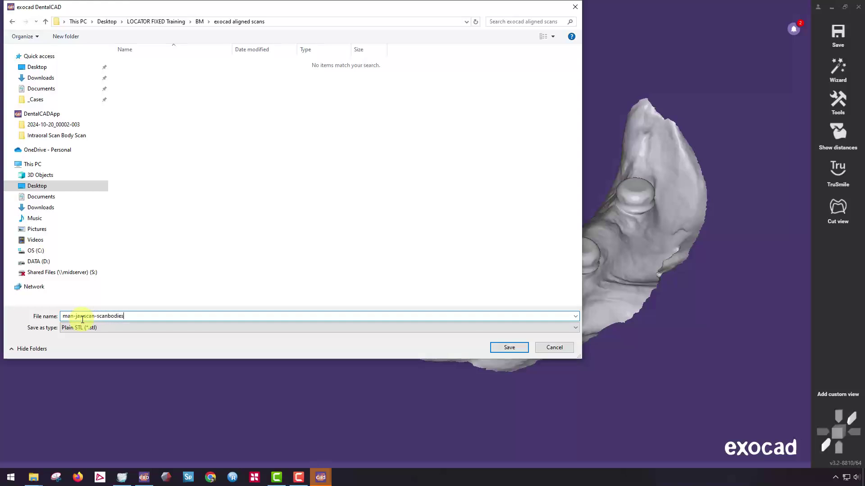
{"action": "left_click", "coordinate": [508, 350]}
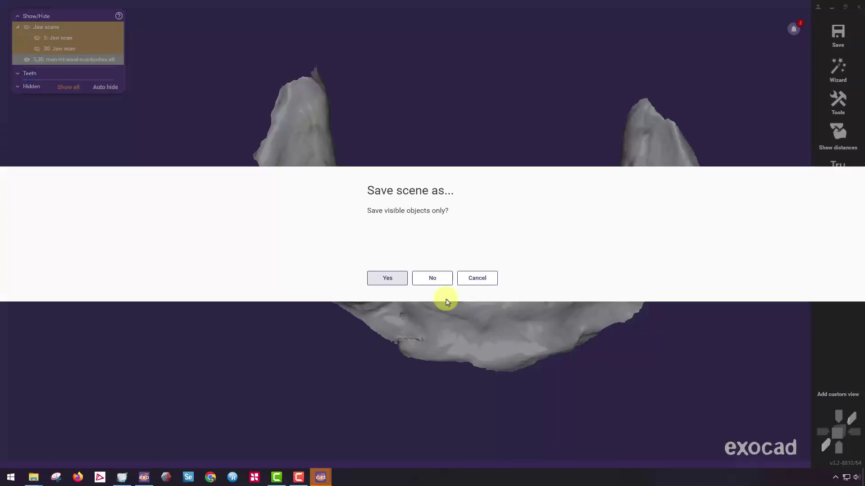
{"action": "left_click", "coordinate": [387, 278]}
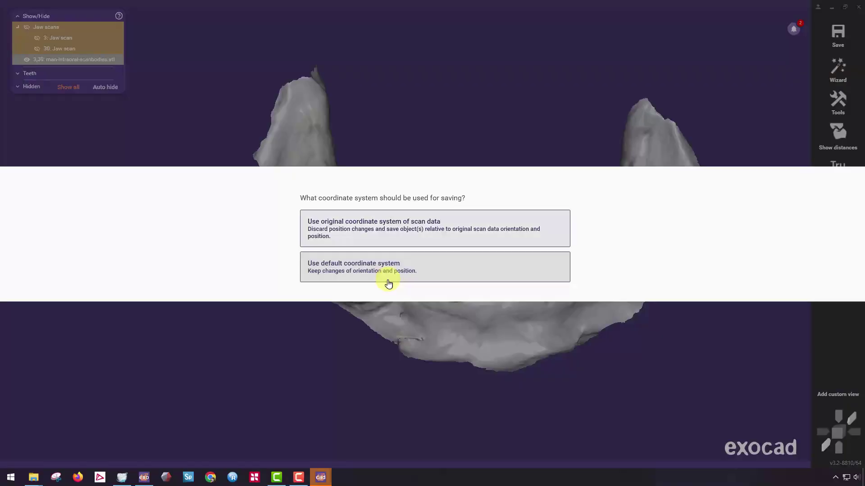
{"action": "left_click", "coordinate": [347, 232]}
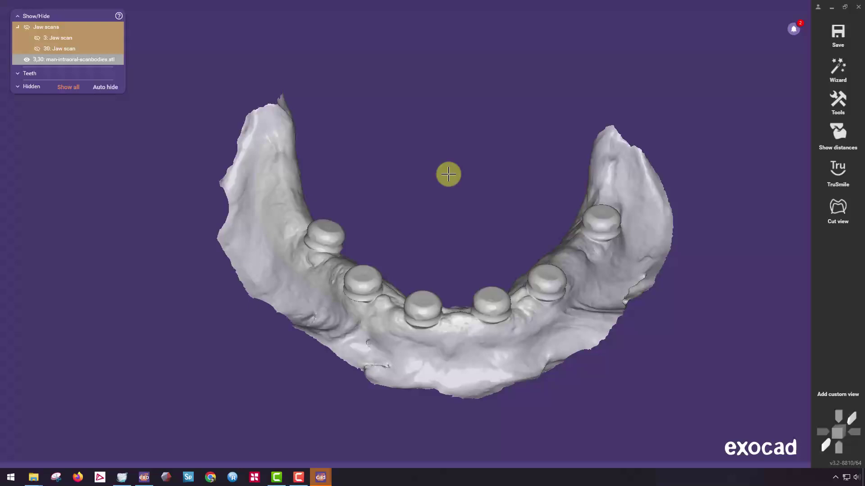
Hide the scan-body model and start Save scene as in the exocad aligned scans folder.
{"action": "left_click", "coordinate": [27, 59]}
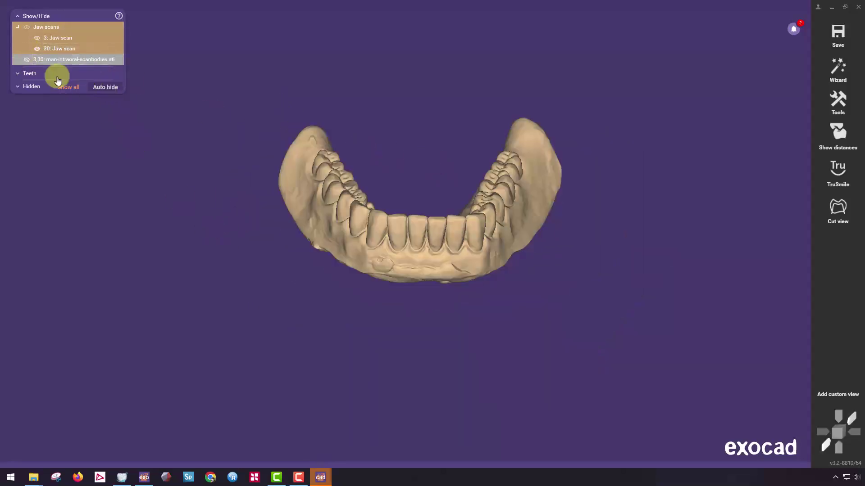
{"action": "right_click_drag", "start_coordinate": [164, 140], "coordinate": [233, 160]}
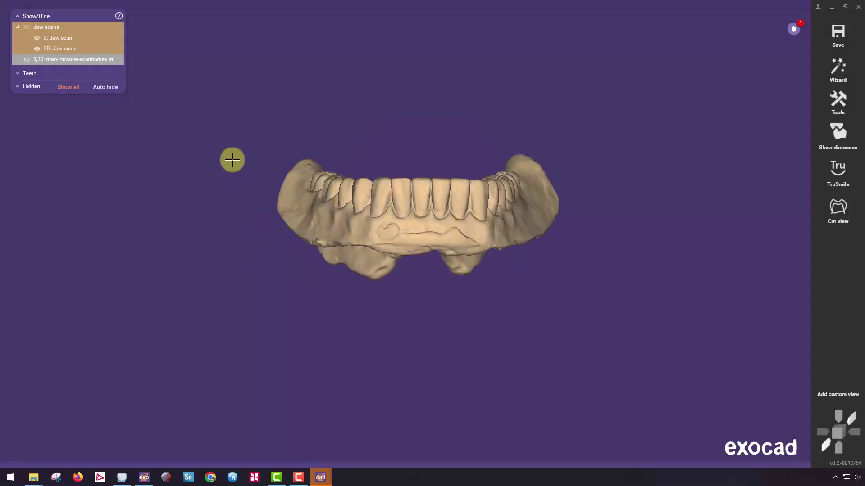
{"action": "right_click", "coordinate": [216, 138]}
{"action": "left_click", "coordinate": [246, 346]}
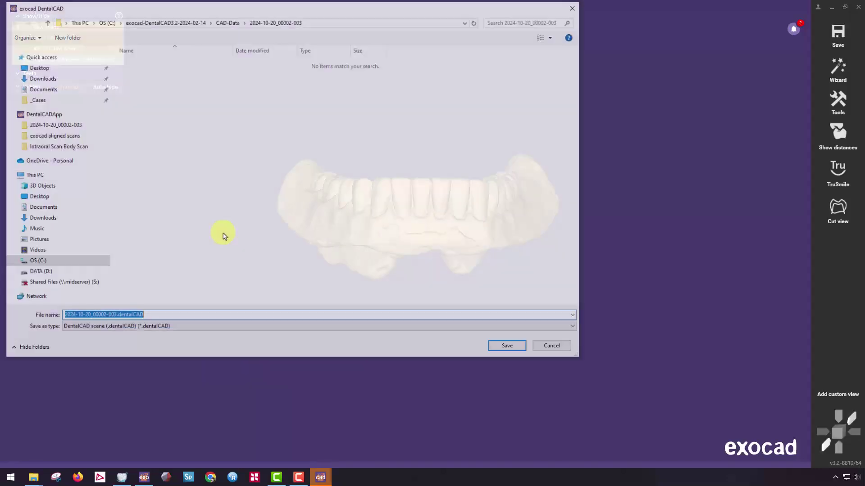
{"action": "left_click", "coordinate": [58, 99]}
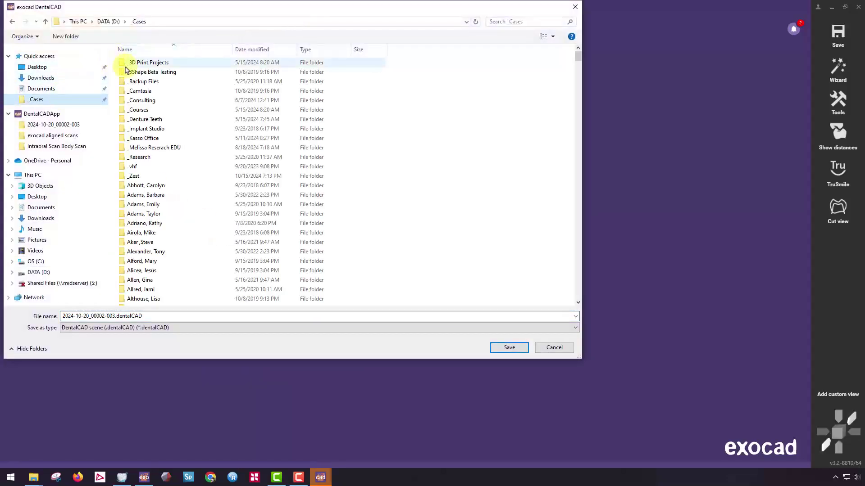
{"action": "left_click", "coordinate": [64, 68]}
{"action": "double_click", "coordinate": [145, 62]}
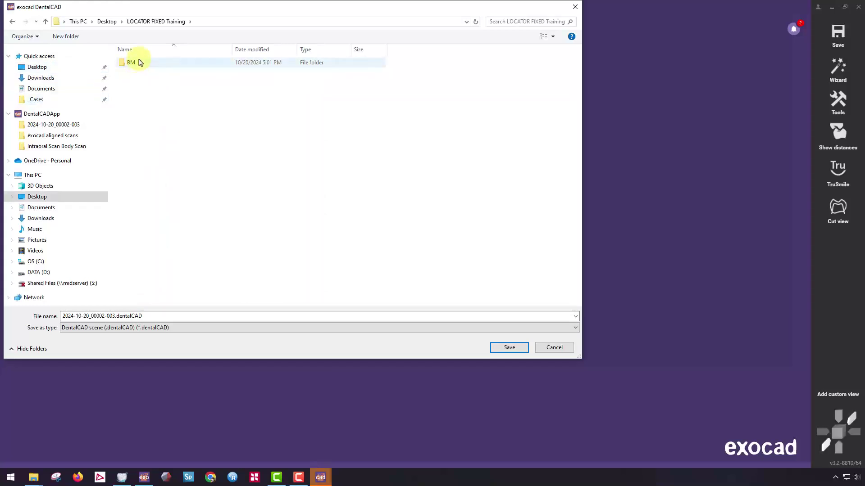
{"action": "double_click", "coordinate": [143, 63]}
{"action": "double_click", "coordinate": [150, 63]}
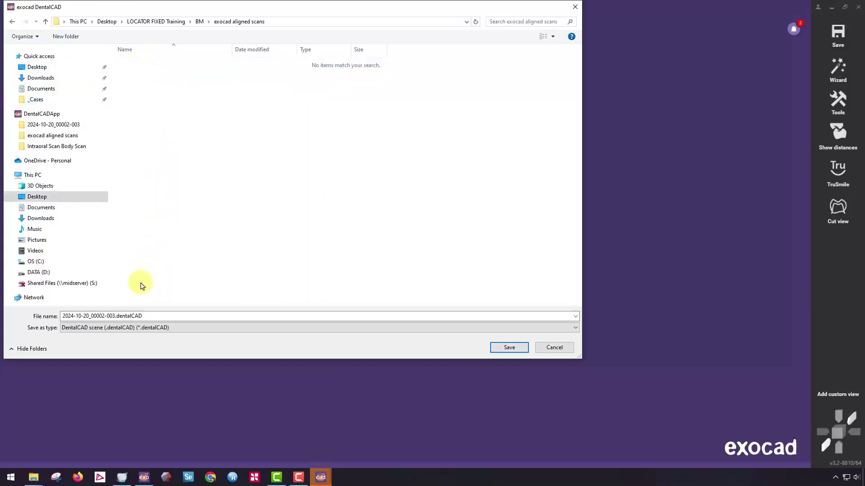
Save the visible denture as Plain STL 'man-referencedenture-cd' with original coordinates, then show the 3: Jaw scan again.
{"action": "left_click", "coordinate": [131, 328]}
{"action": "left_click", "coordinate": [135, 341]}
{"action": "double_click", "coordinate": [133, 317]}
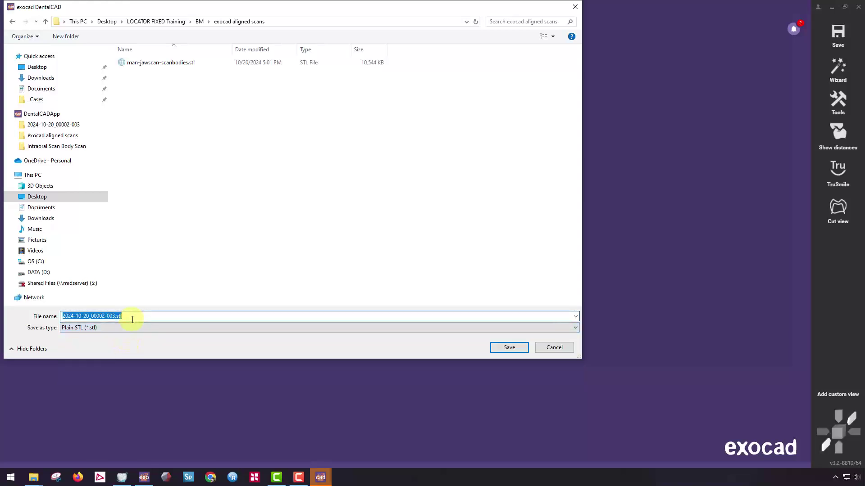
{"action": "type", "text": "ma"}
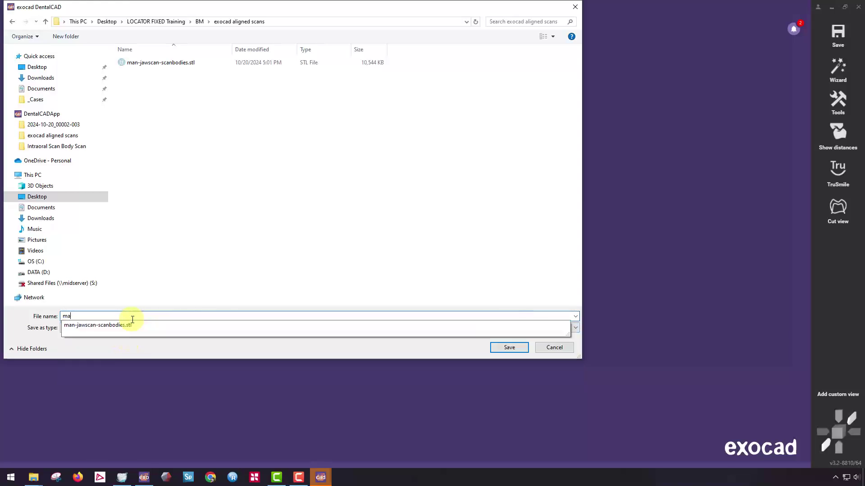
{"action": "type", "text": "n-ref"}
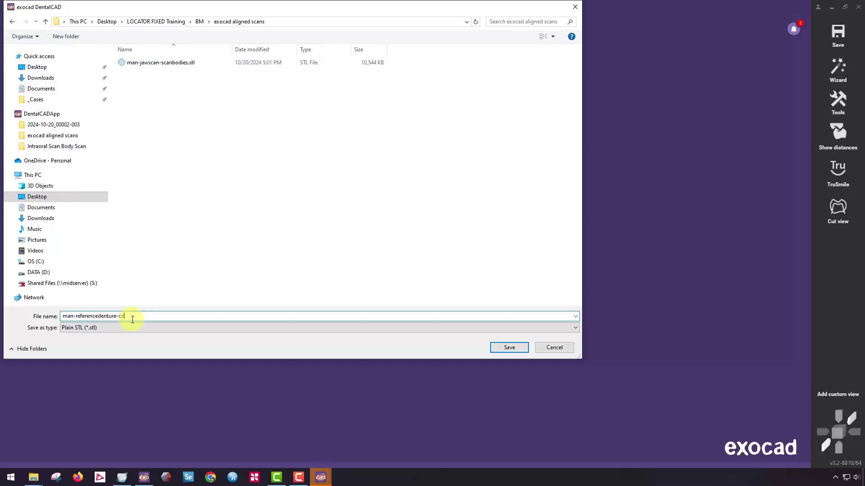
{"action": "type", "text": "erencedenture-cd"}
{"action": "key", "text": "Return"}
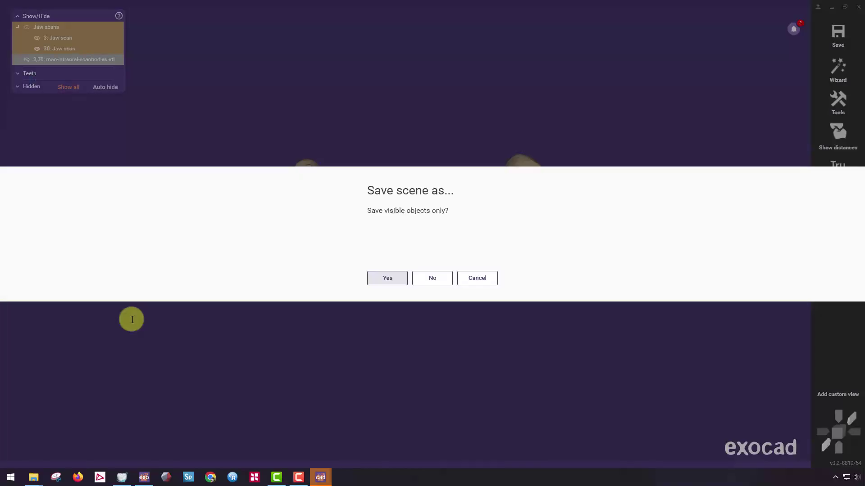
{"action": "left_click", "coordinate": [388, 279]}
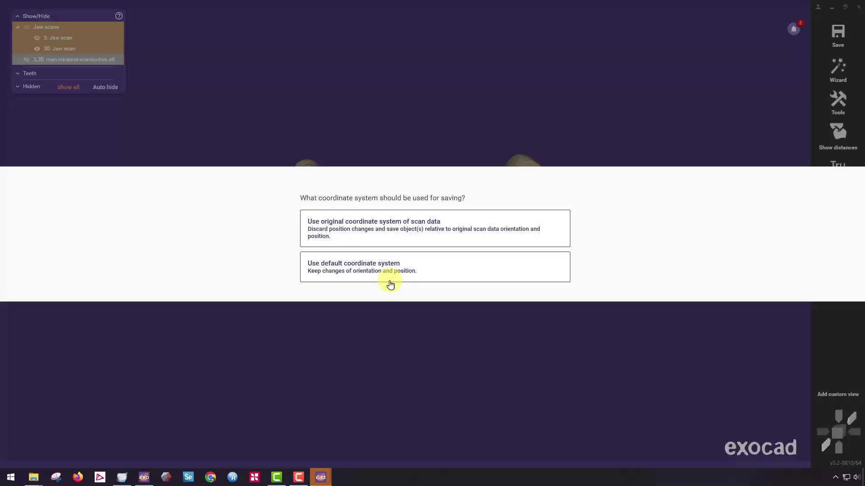
{"action": "left_click", "coordinate": [394, 233]}
{"action": "left_click", "coordinate": [36, 38]}
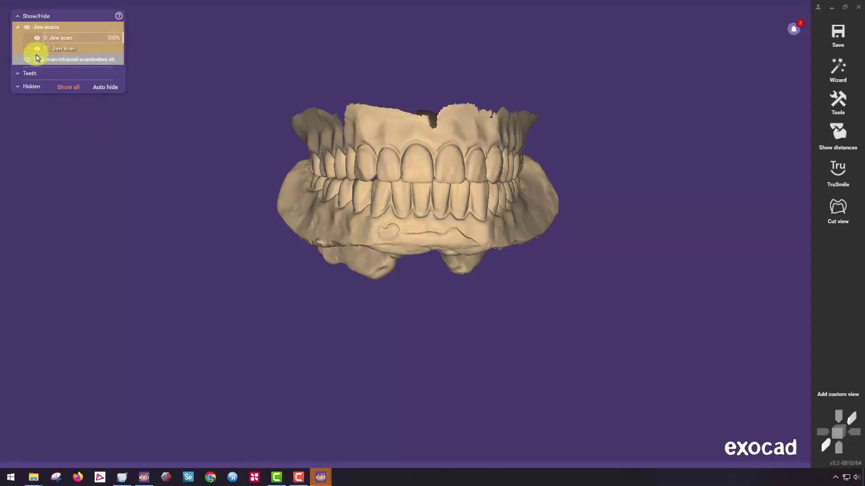
Hide the lower jaw scan and start saving the scene into the exocad aligned scans folder.
{"action": "left_click", "coordinate": [37, 48]}
{"action": "right_click", "coordinate": [232, 158]}
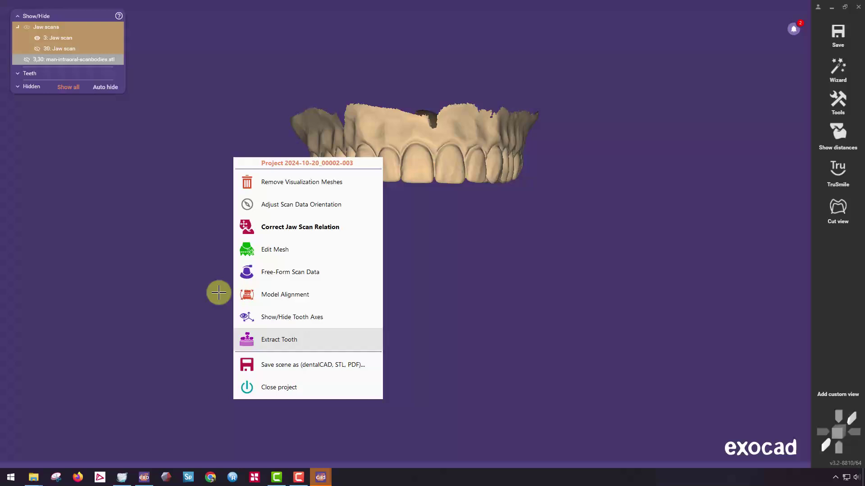
{"action": "left_click", "coordinate": [246, 370]}
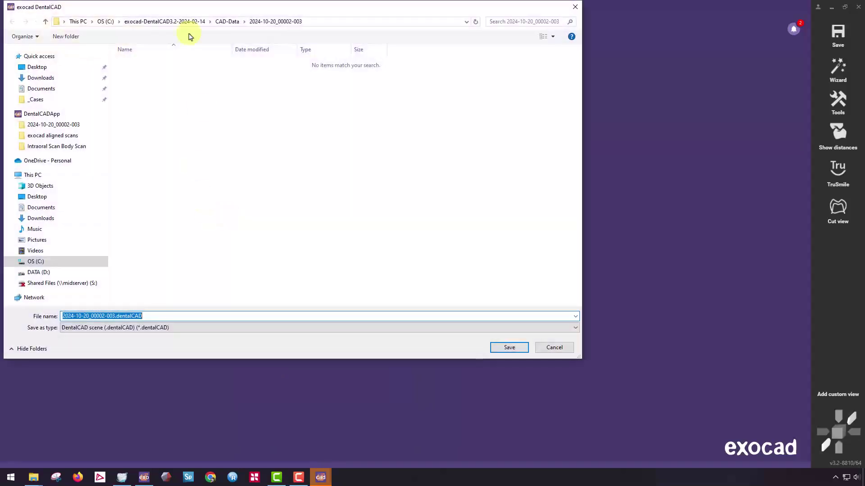
{"action": "left_click_drag", "start_coordinate": [185, 7], "coordinate": [203, 10]}
{"action": "left_click", "coordinate": [71, 104]}
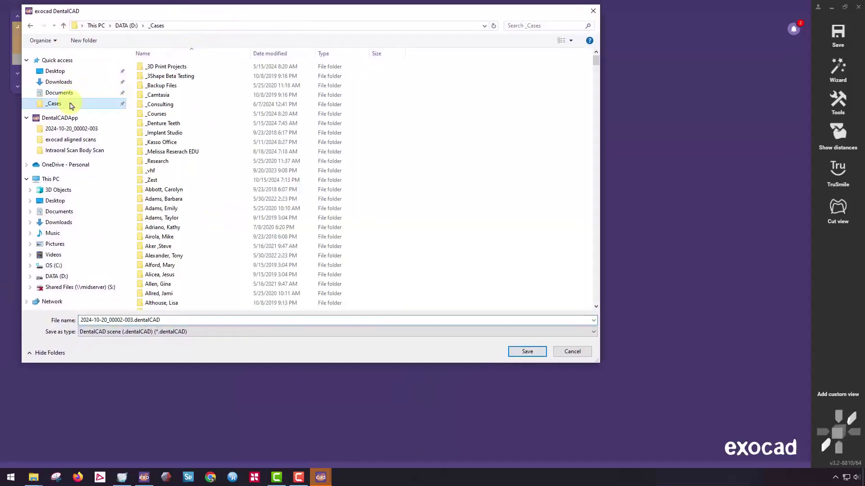
{"action": "left_click", "coordinate": [56, 200]}
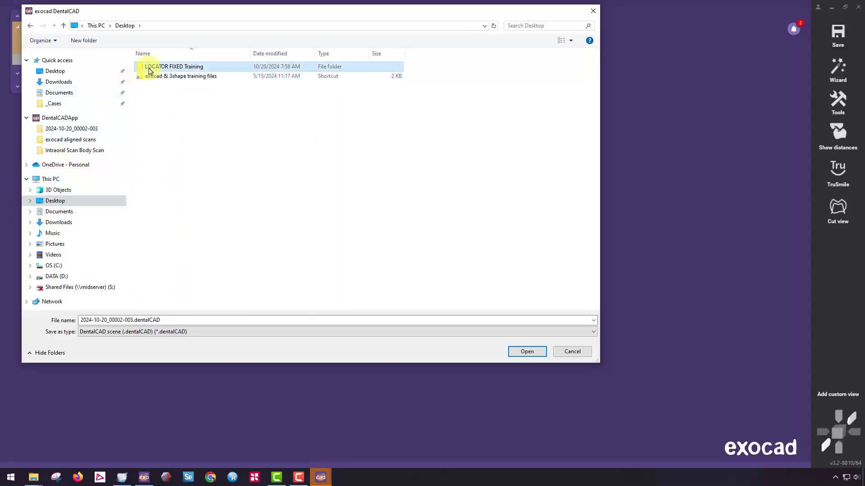
{"action": "double_click", "coordinate": [150, 67]}
{"action": "double_click", "coordinate": [154, 68]}
{"action": "double_click", "coordinate": [168, 68]}
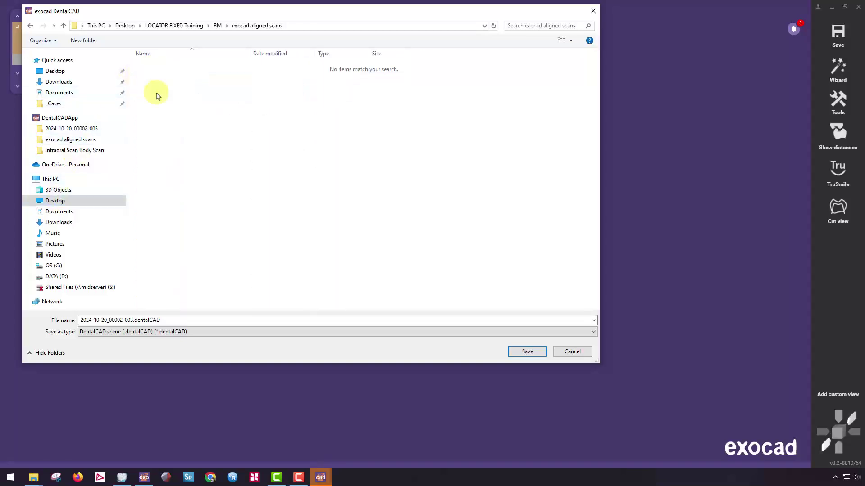
Save only the visible upper jaw as Plain STL 'max', keeping original scan coordinates.
{"action": "left_click", "coordinate": [164, 332]}
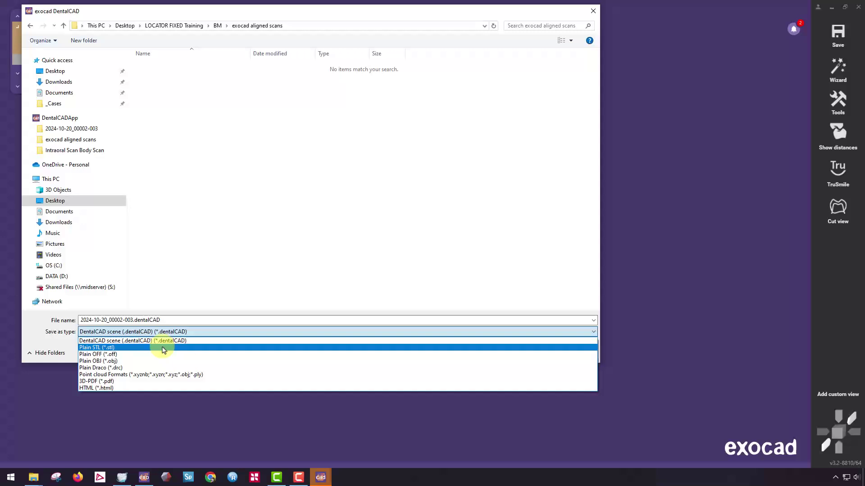
{"action": "left_click", "coordinate": [163, 347]}
{"action": "double_click", "coordinate": [126, 320]}
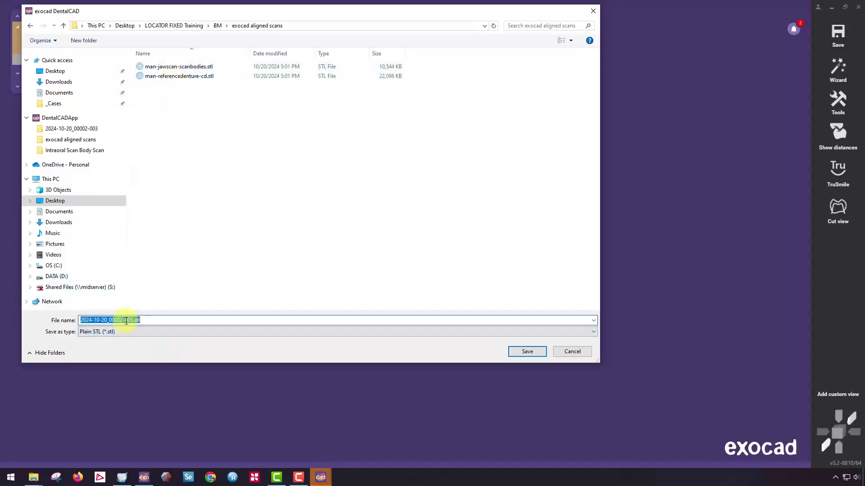
{"action": "type", "text": "max-antagonist"}
{"action": "key", "text": "Return"}
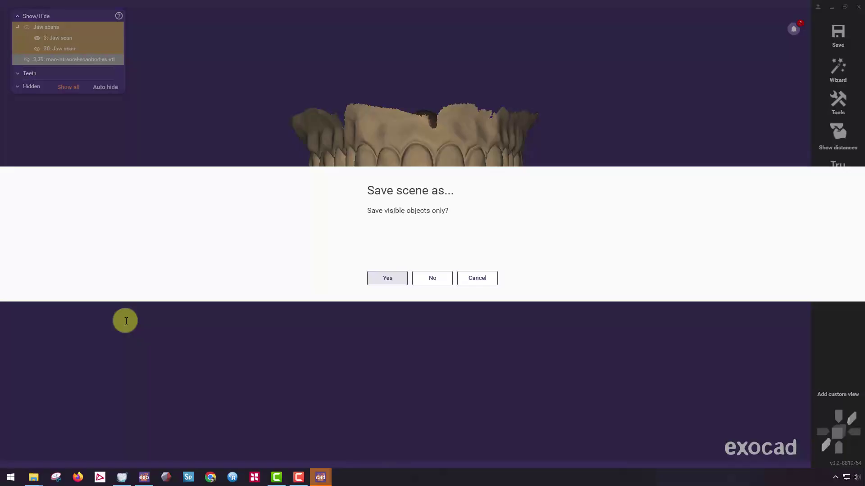
{"action": "left_click", "coordinate": [388, 279]}
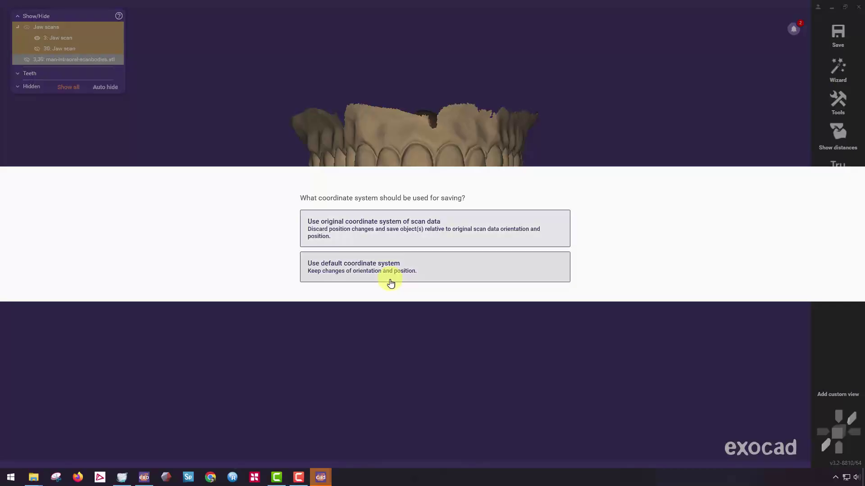
{"action": "left_click", "coordinate": [342, 226]}
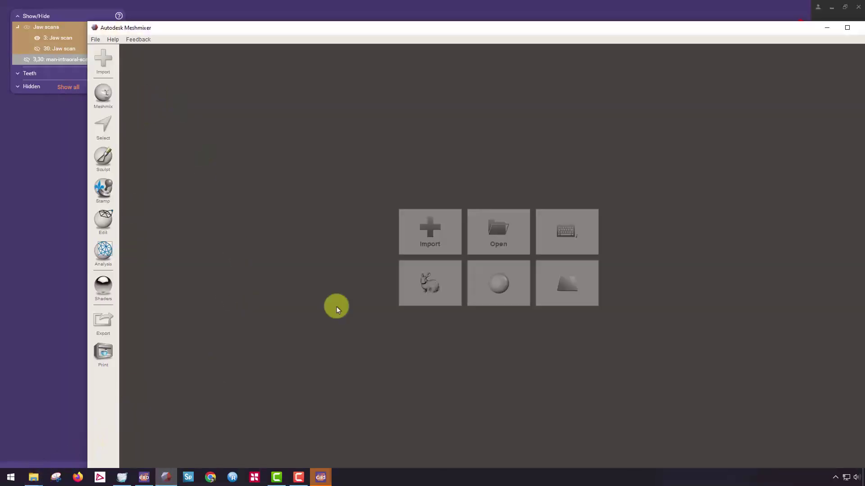
Import all three STL files from the exocad aligned scans folder into Meshmixer.
{"action": "left_click", "coordinate": [430, 231]}
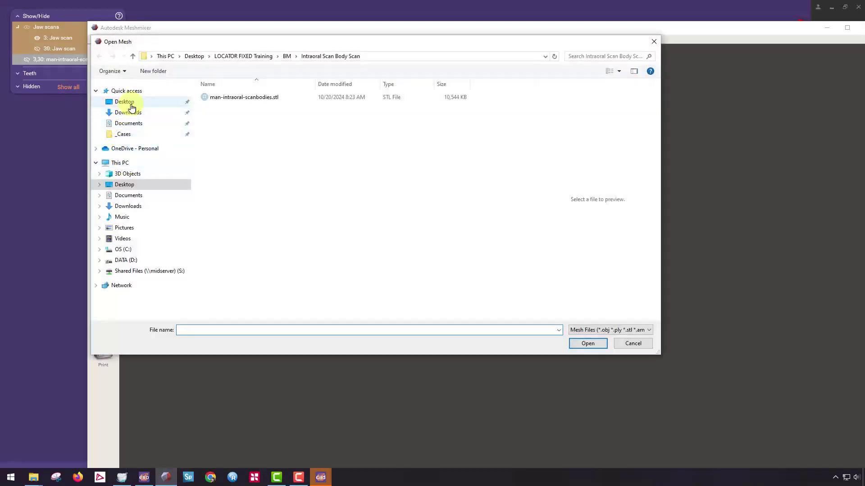
{"action": "left_click", "coordinate": [125, 103]}
{"action": "double_click", "coordinate": [218, 97]}
{"action": "double_click", "coordinate": [217, 99]}
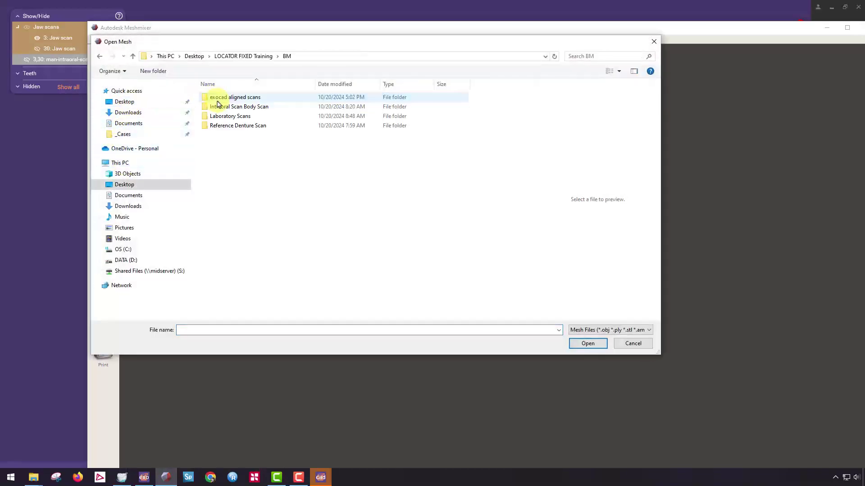
{"action": "double_click", "coordinate": [219, 98]}
{"action": "left_click_drag", "start_coordinate": [225, 144], "coordinate": [217, 86]}
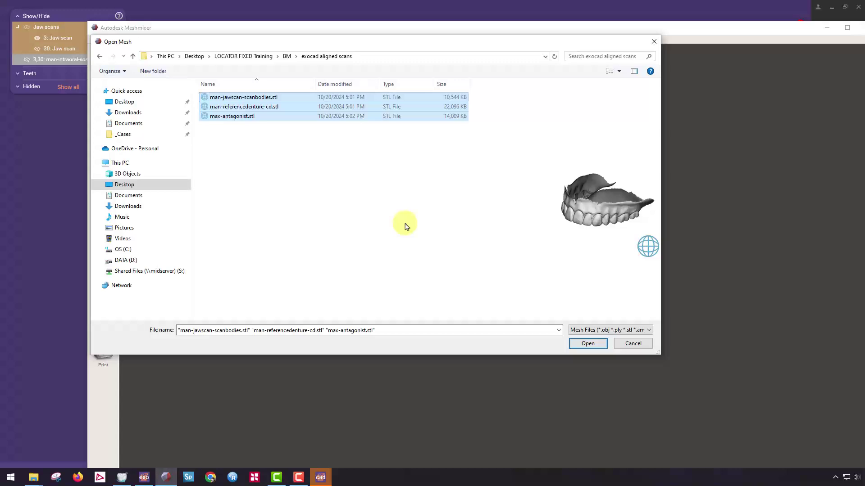
{"action": "left_click", "coordinate": [586, 344]}
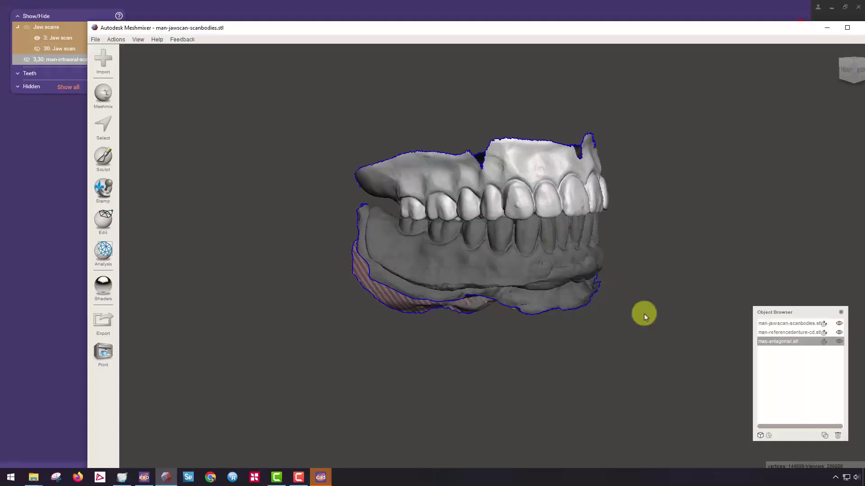
Orbit and toggle the antagonist and denture visibility to check alignment against the jaw scan.
{"action": "right_click_drag", "start_coordinate": [644, 315], "coordinate": [587, 274]}
{"action": "left_click", "coordinate": [536, 279]}
{"action": "mouse_move", "coordinate": [536, 280]}
{"action": "right_mouse_down"}
{"action": "mouse_move", "coordinate": [592, 255]}
{"action": "mouse_move", "coordinate": [653, 271]}
{"action": "mouse_move", "coordinate": [532, 283]}
{"action": "right_mouse_up"}
{"action": "left_click", "coordinate": [531, 284]}
{"action": "left_click", "coordinate": [506, 139]}
{"action": "right_click_drag", "start_coordinate": [506, 139], "coordinate": [711, 280]}
{"action": "left_click", "coordinate": [838, 342]}
{"action": "left_click", "coordinate": [764, 332]}
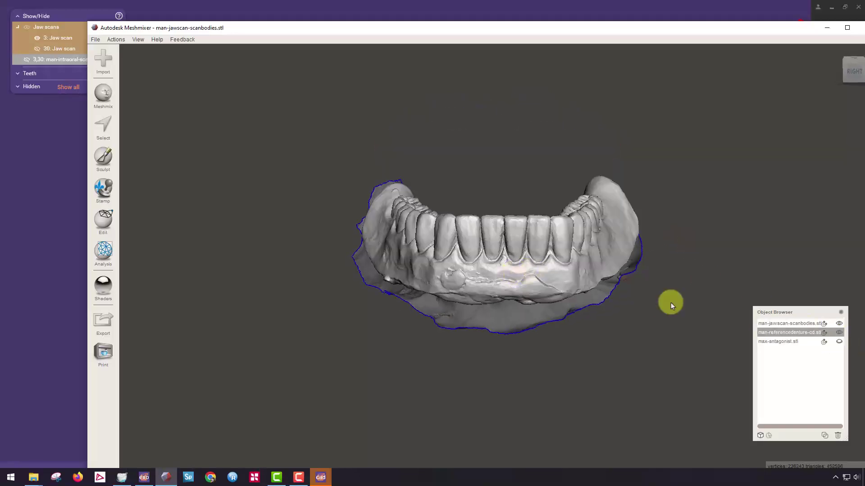
{"action": "left_click", "coordinate": [523, 229]}
{"action": "right_click_drag", "start_coordinate": [523, 230], "coordinate": [594, 314]}
{"action": "left_click", "coordinate": [838, 341]}
{"action": "right_click_drag", "start_coordinate": [662, 277], "coordinate": [530, 91]}
Back in exocad, zoom out and show man-intraoral-scanbodies.stl alongside the upper jaw.
{"action": "left_click", "coordinate": [508, 10]}
{"action": "scroll", "coordinate": [396, 164], "scroll_direction": "down", "scroll_amount": 2}
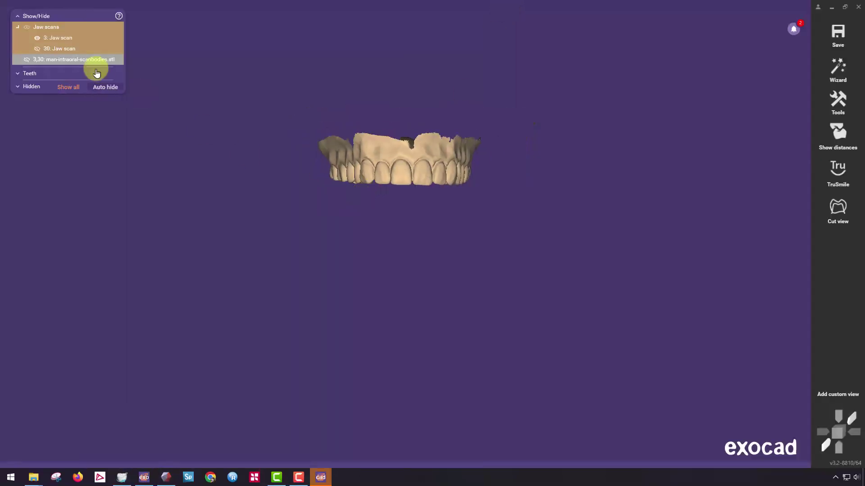
{"action": "left_click", "coordinate": [26, 59]}
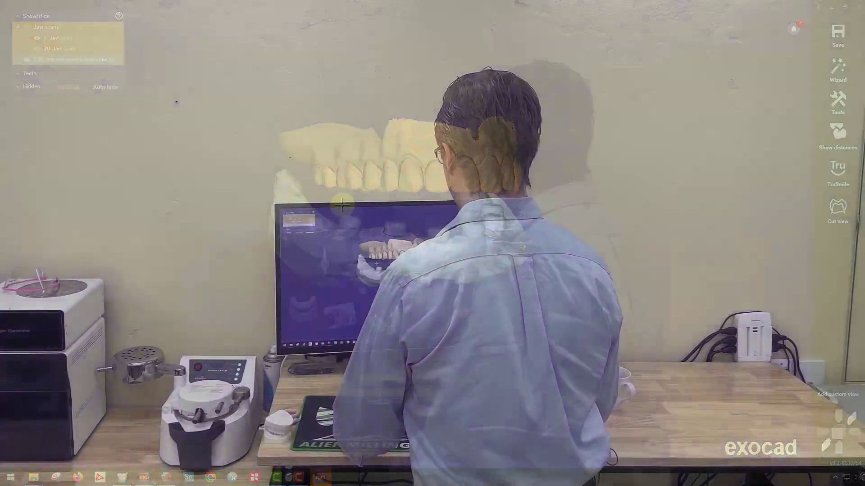